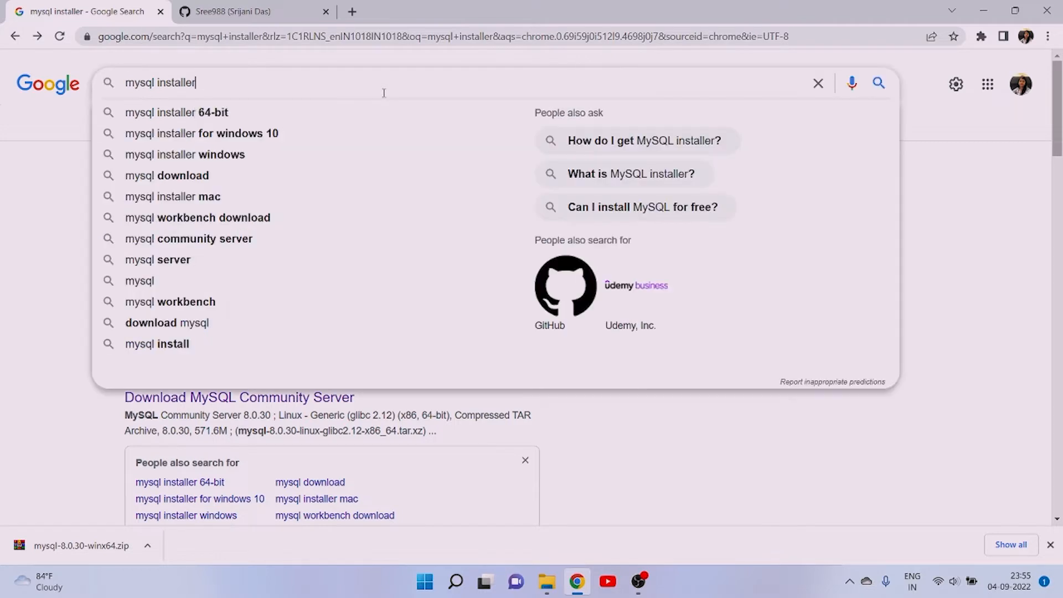
left_click(25, 219)
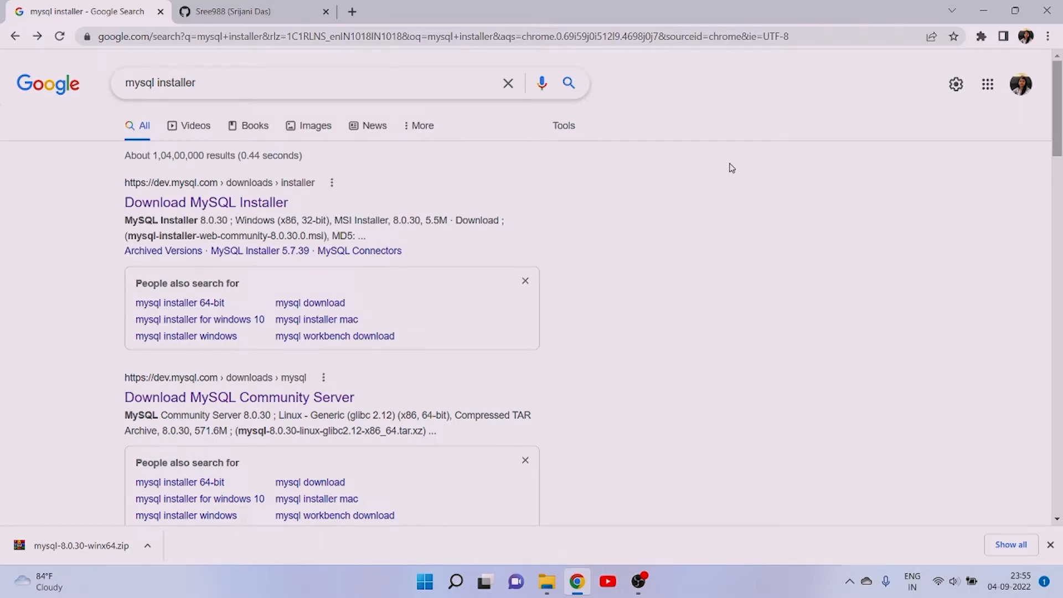
left_click(435, 84)
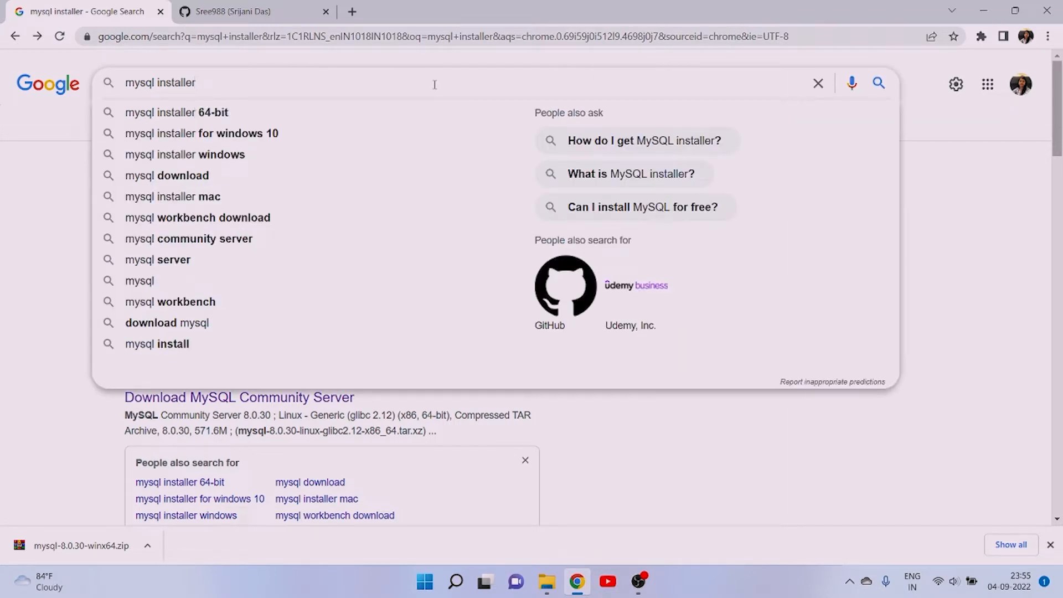
left_click(2, 302)
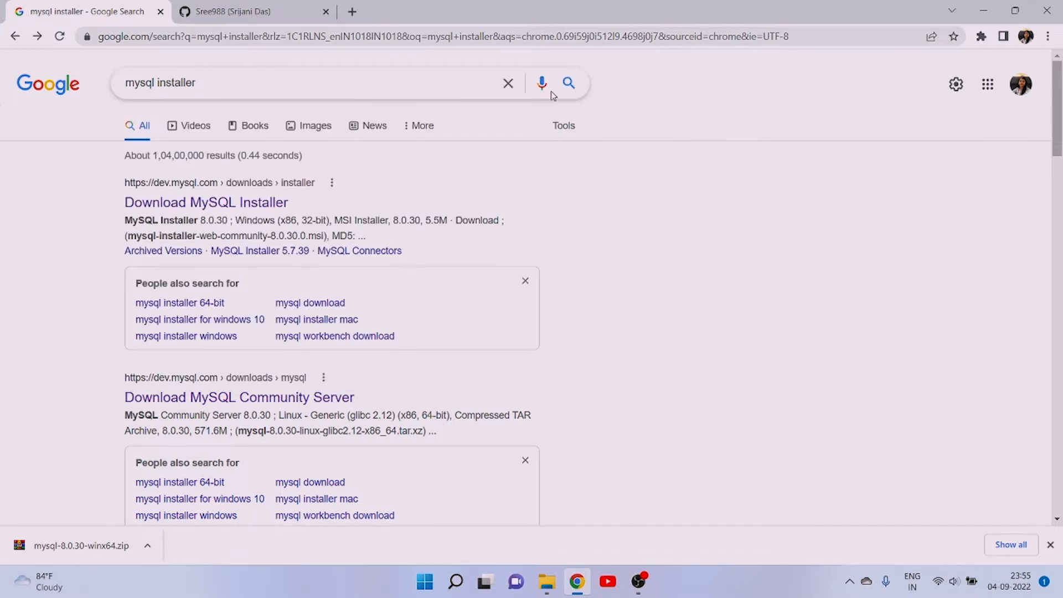
- Run the Google search for "mysql installer" and open the Download MySQL Installer result
left_click(431, 84)
key("Return")
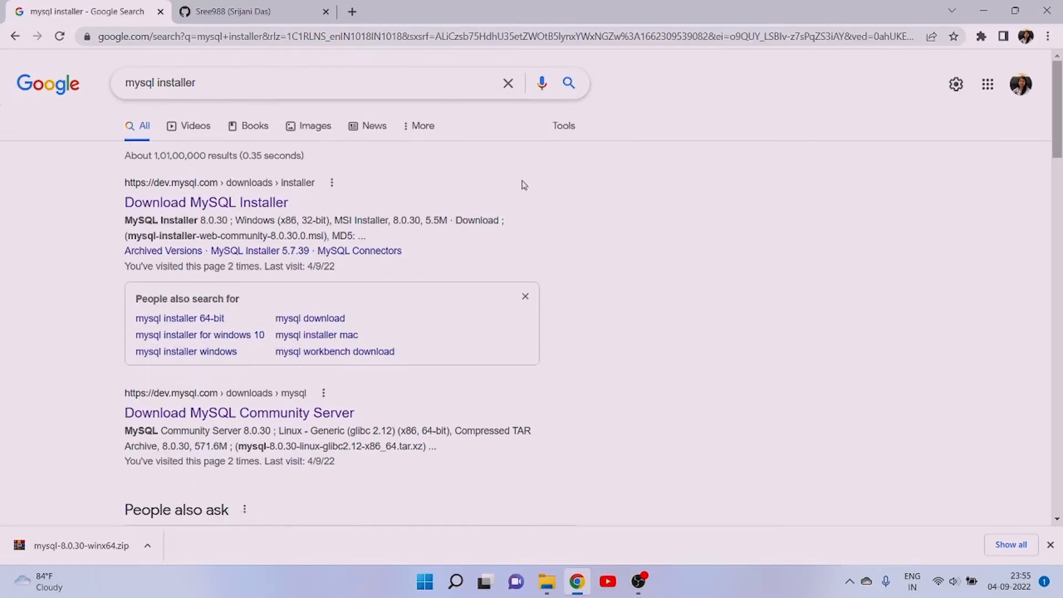
left_click(264, 210)
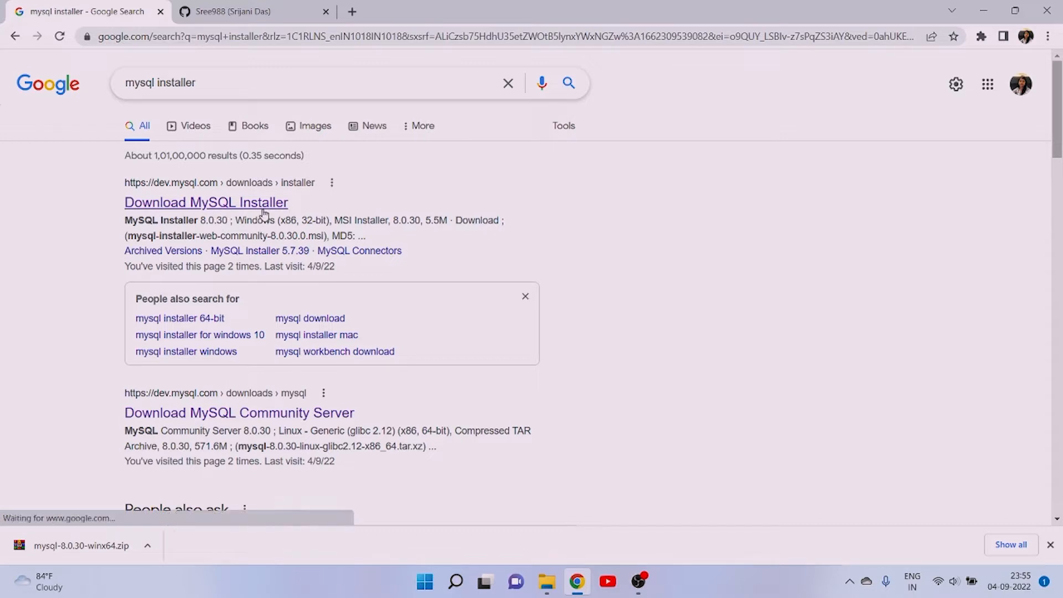
left_click(235, 203)
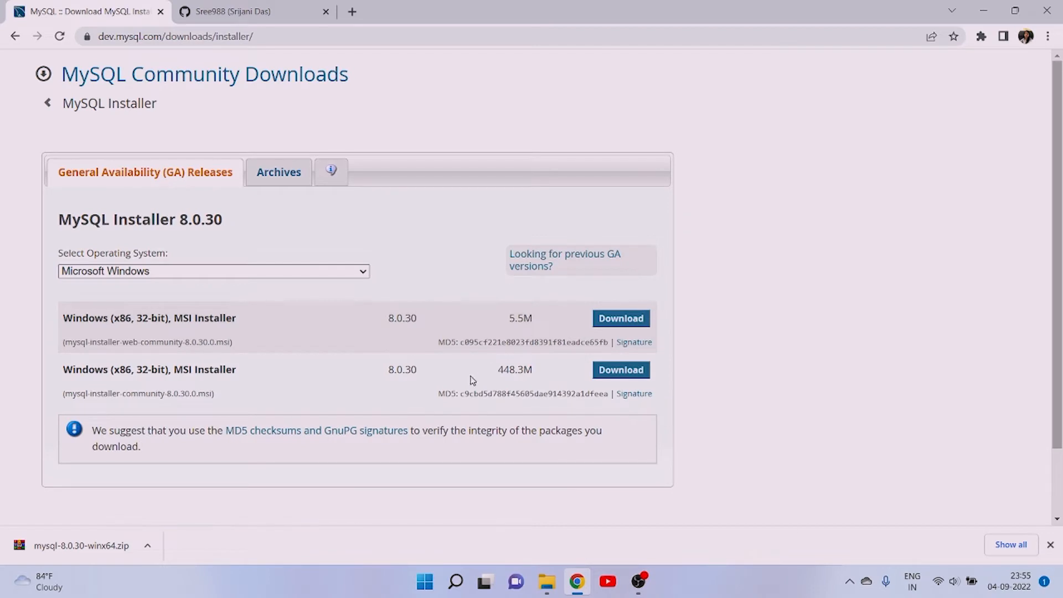
- Select Microsoft Windows as the operating system and choose the 448.3M MySQL Installer 8.0.30 package for download
scroll(473, 380, "down", 2)
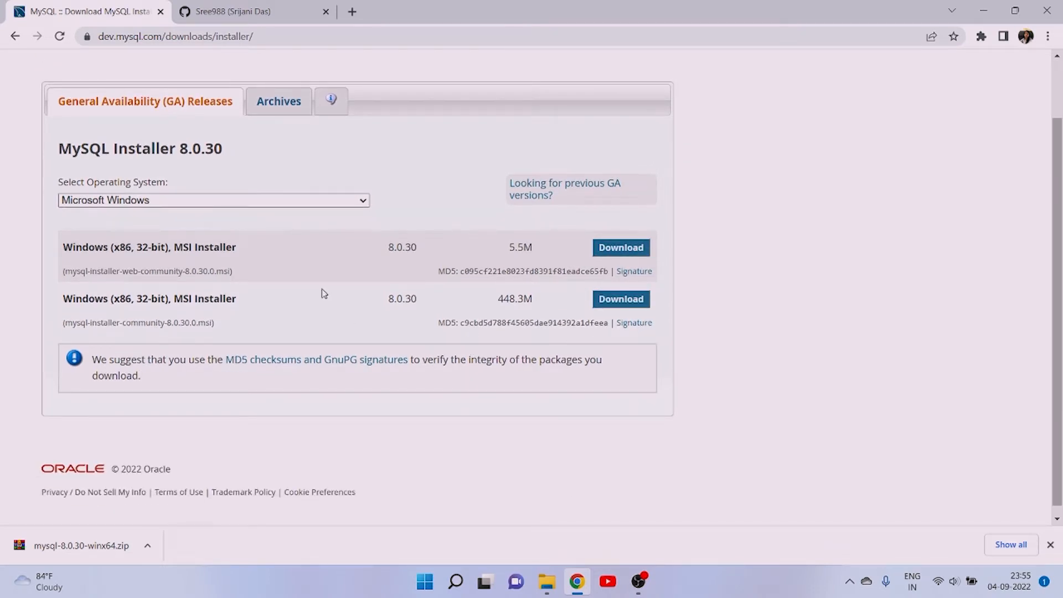
left_click(185, 201)
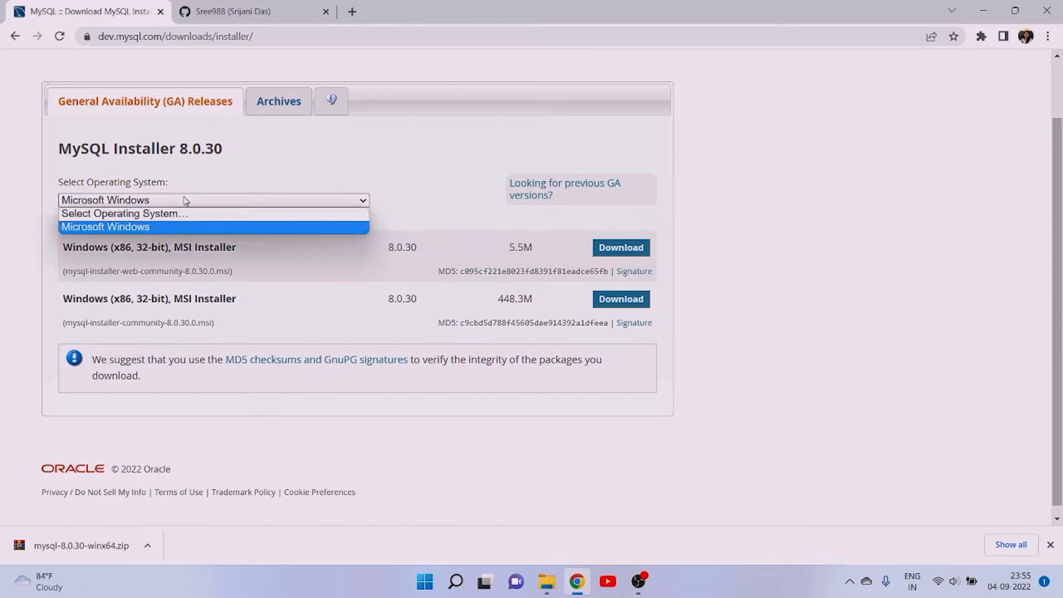
left_click(137, 228)
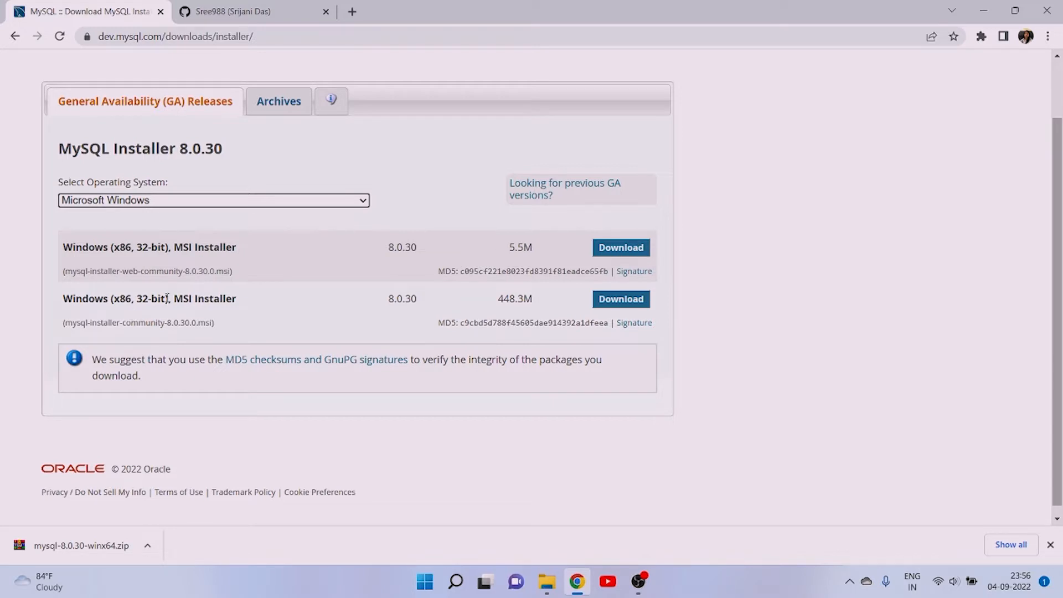
left_click(300, 305)
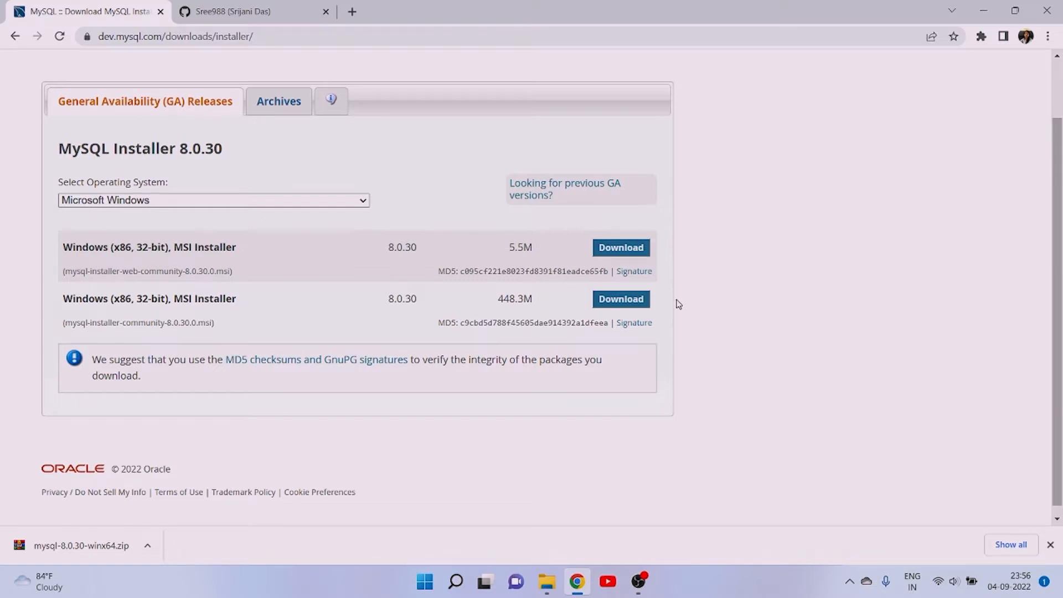
left_click(616, 306)
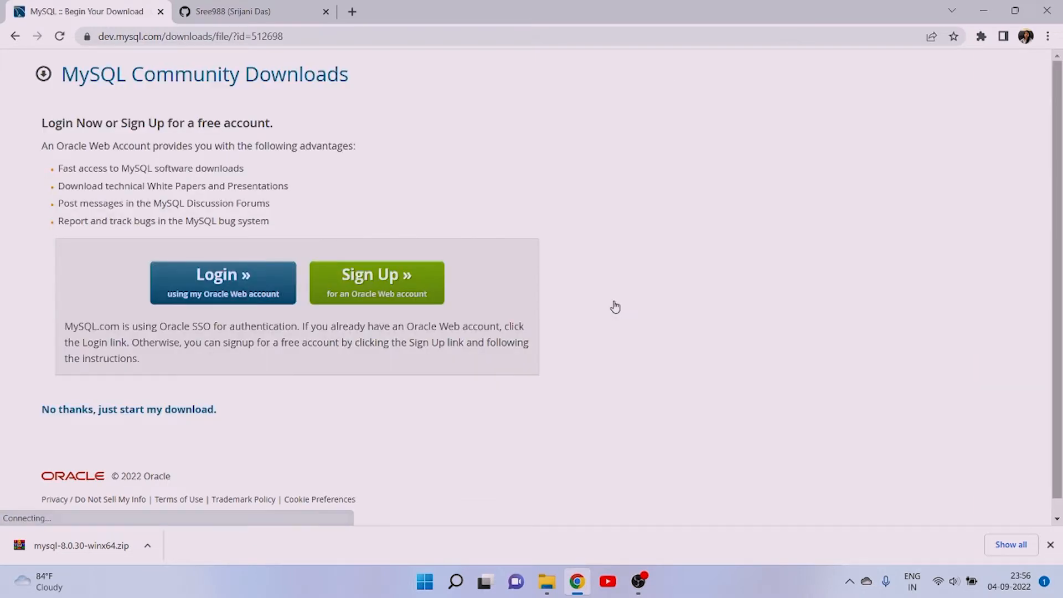
- Start the installer download without logging in or signing up for an Oracle account
scroll(503, 426, "down", 1)
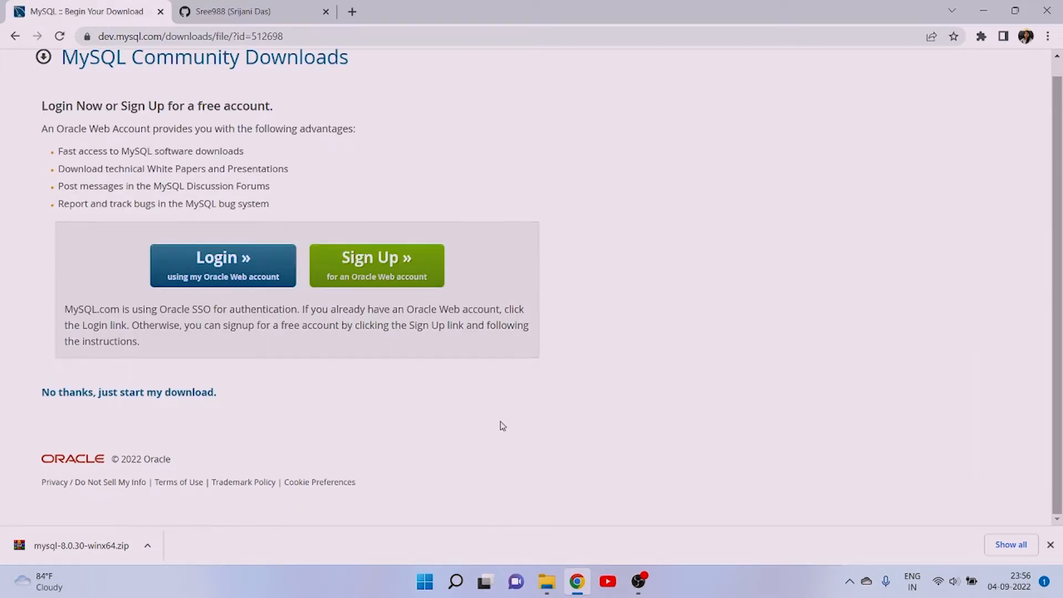
scroll(503, 426, "up", 1)
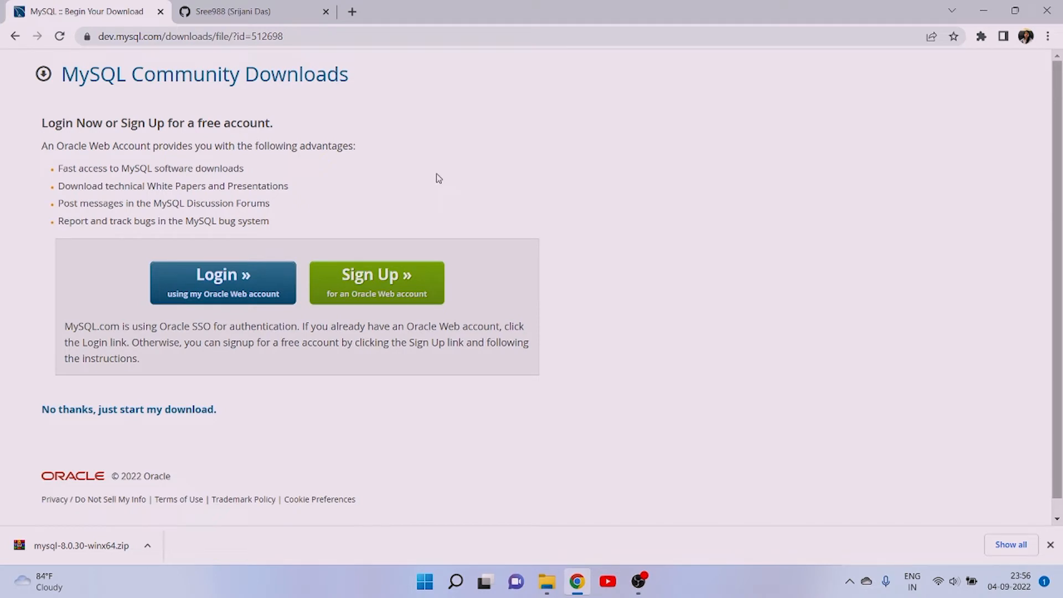
left_click(128, 412)
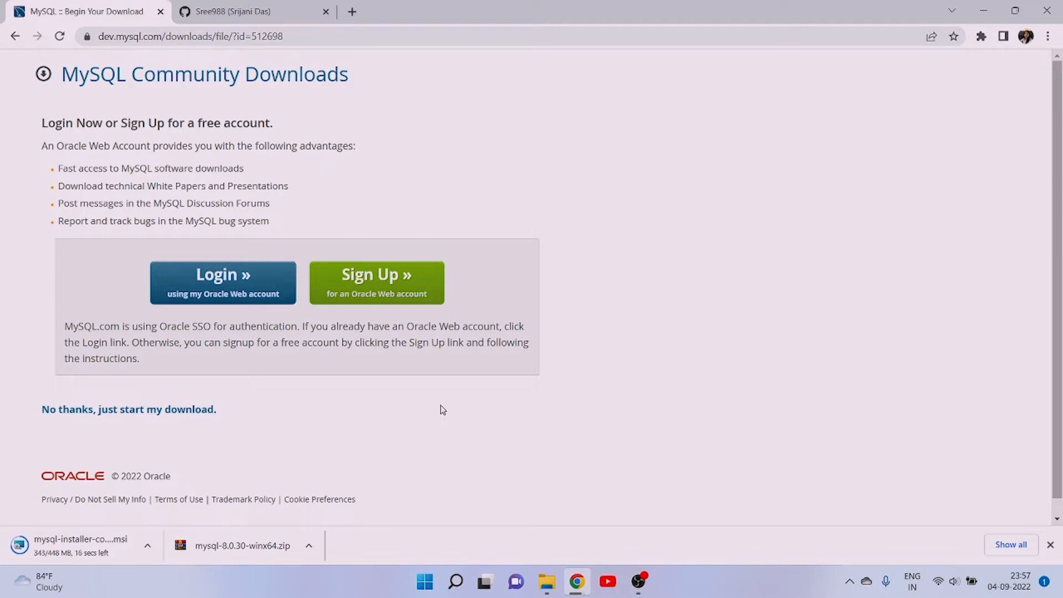
left_click(643, 579)
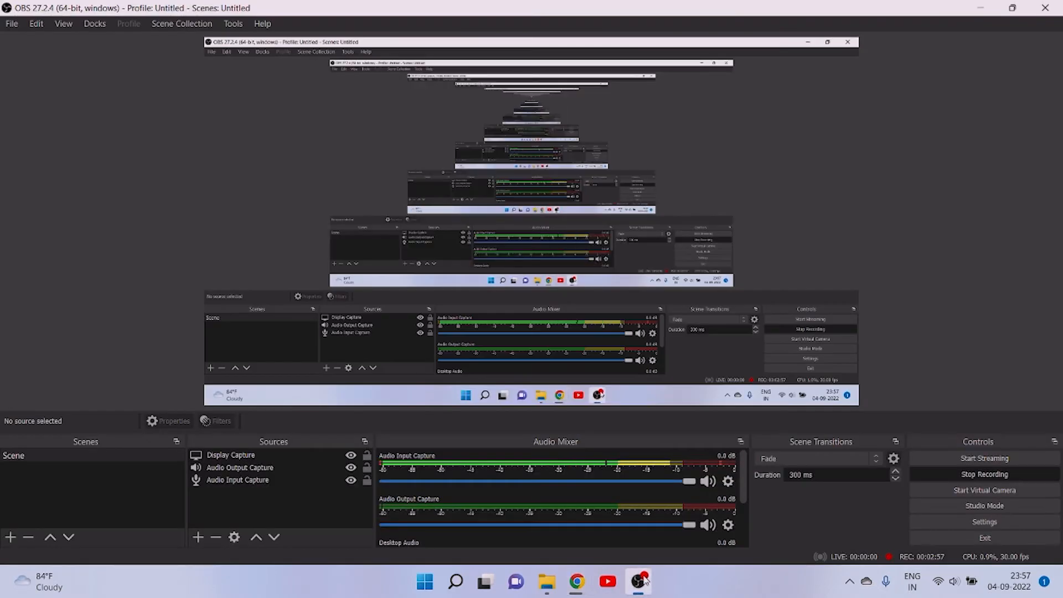
left_click(642, 580)
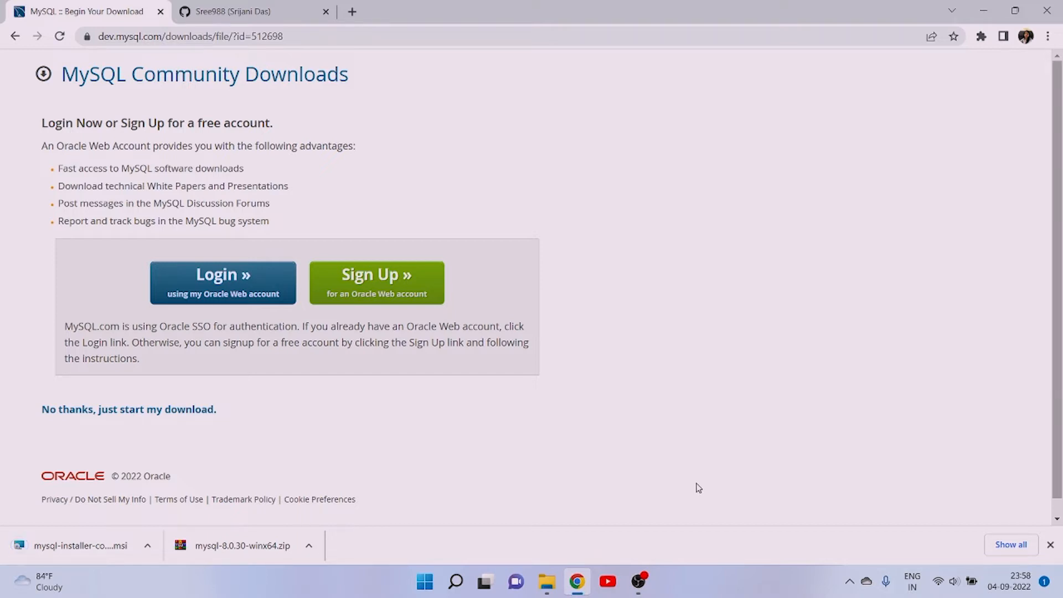
- Show the downloaded MySQL installer in its folder, launch mysql-installer-community-8.0.30.0, and minimize the folder window
right_click(81, 539)
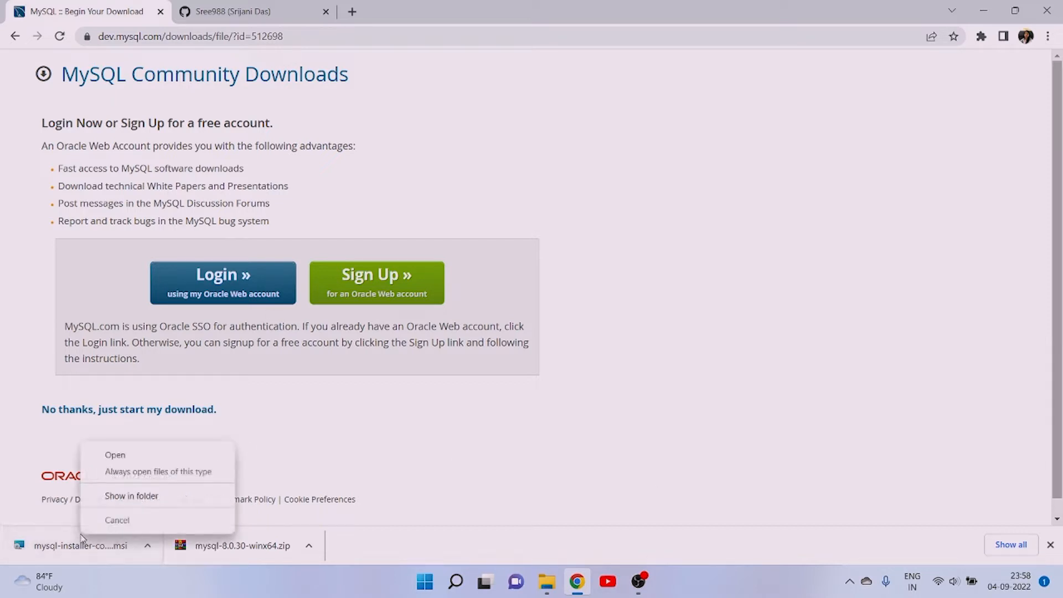
left_click(205, 497)
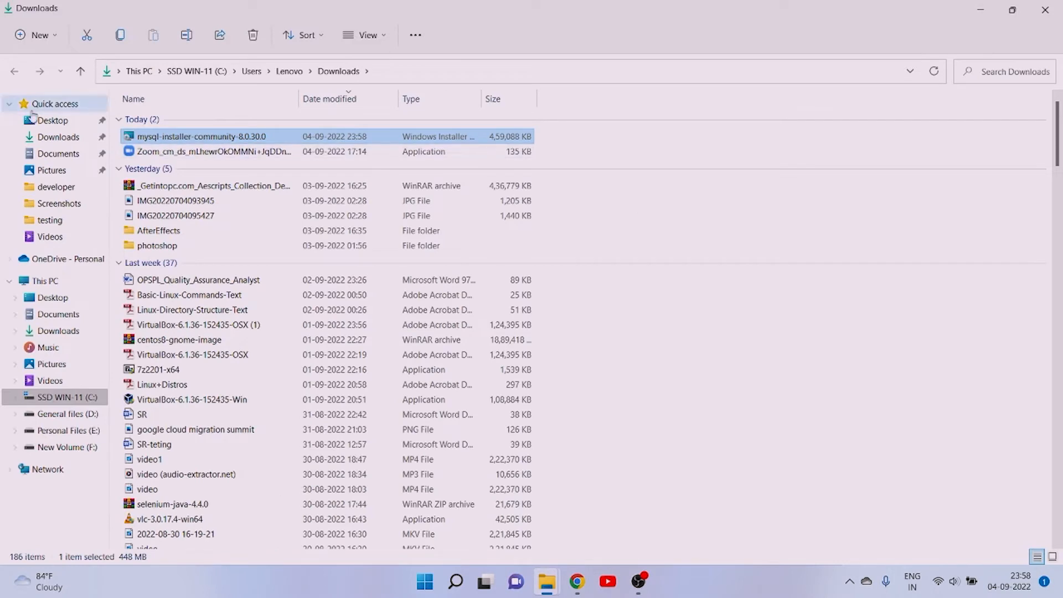
double_click(153, 139)
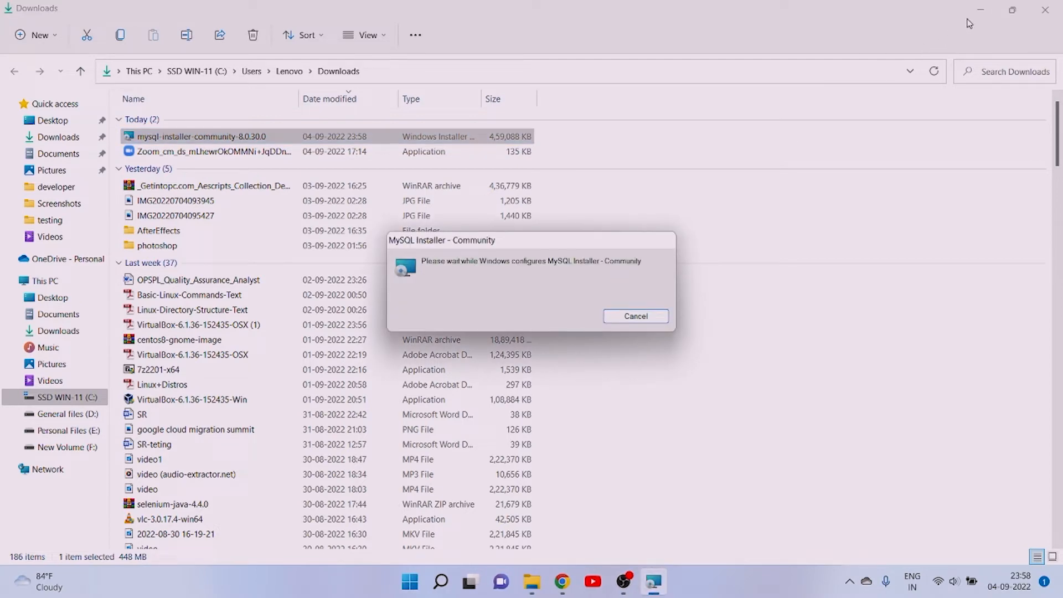
left_click(983, 6)
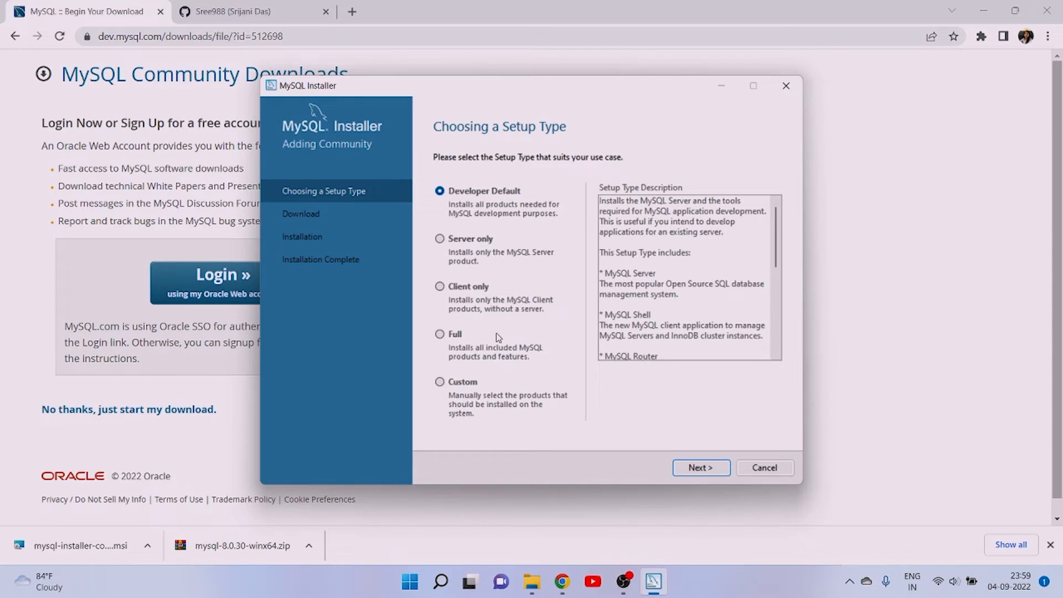
- Choose the Custom setup type and add MySQL Server 8.0.30 - X64 to the products to be installed
left_click(440, 383)
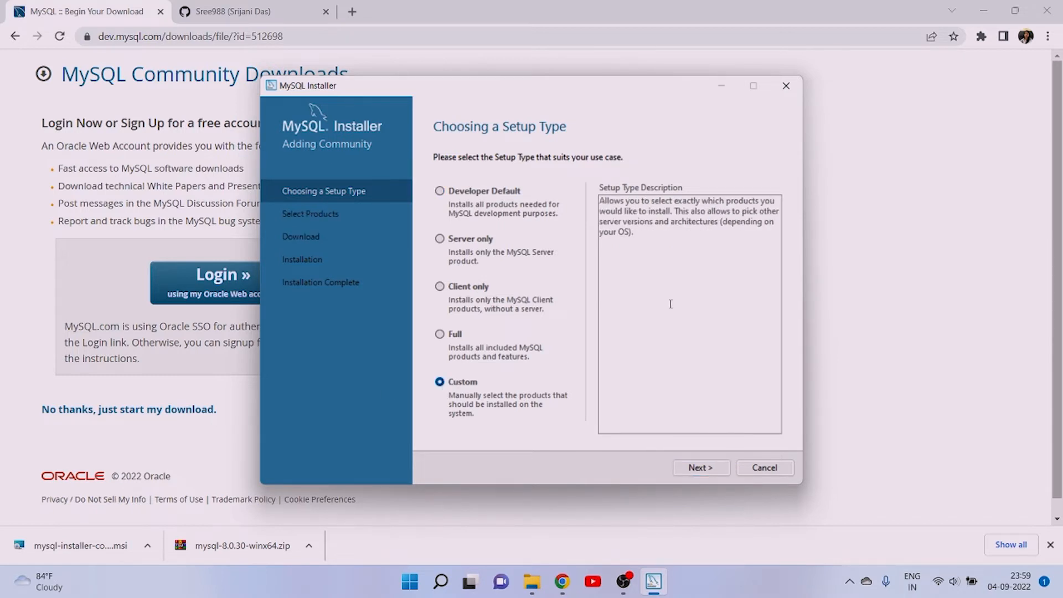
left_click(700, 468)
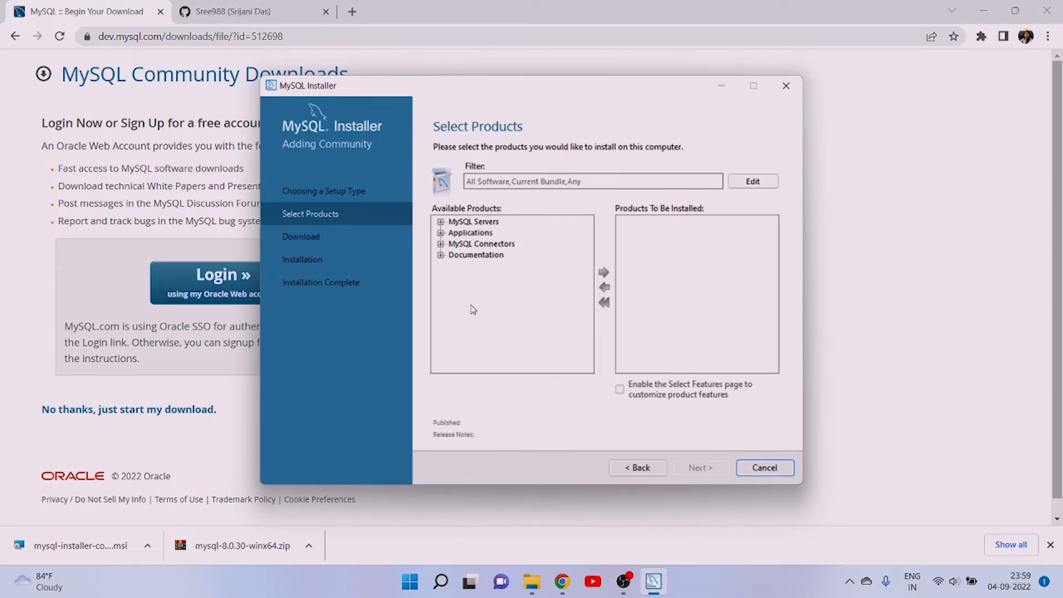
left_click(440, 222)
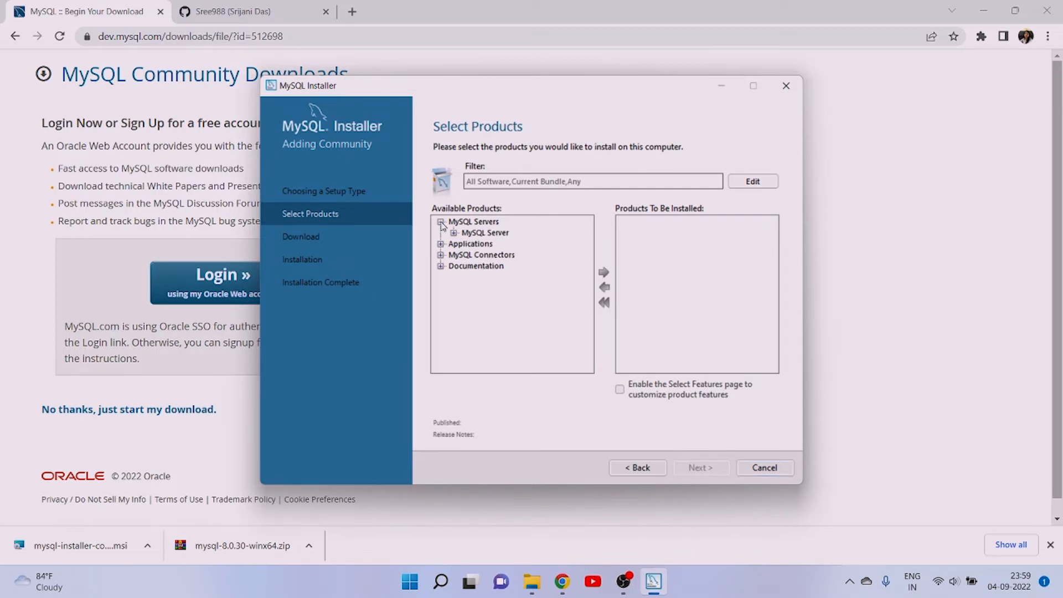
left_click(454, 233)
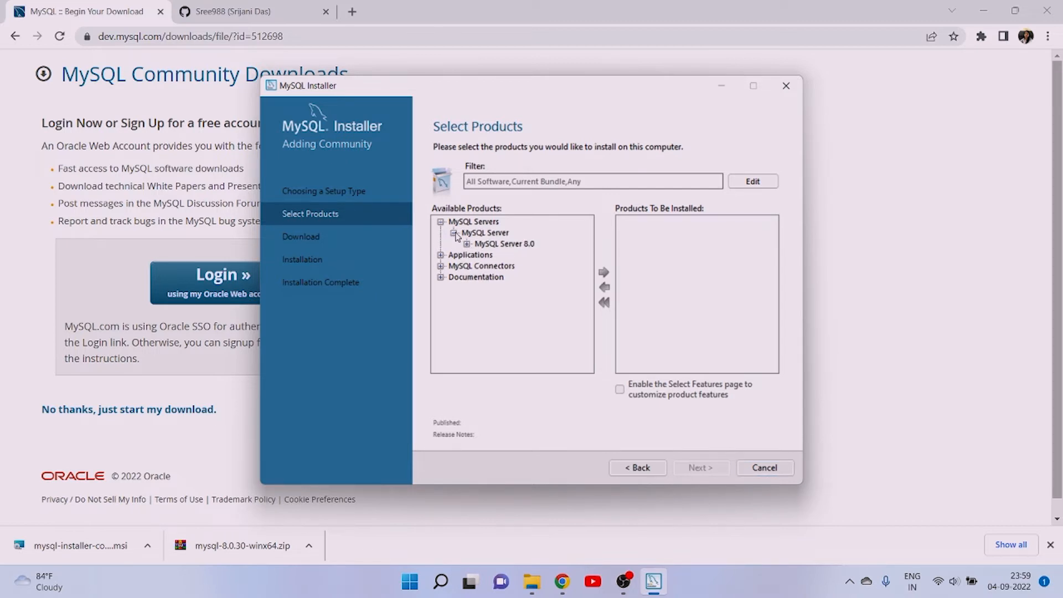
left_click(467, 244)
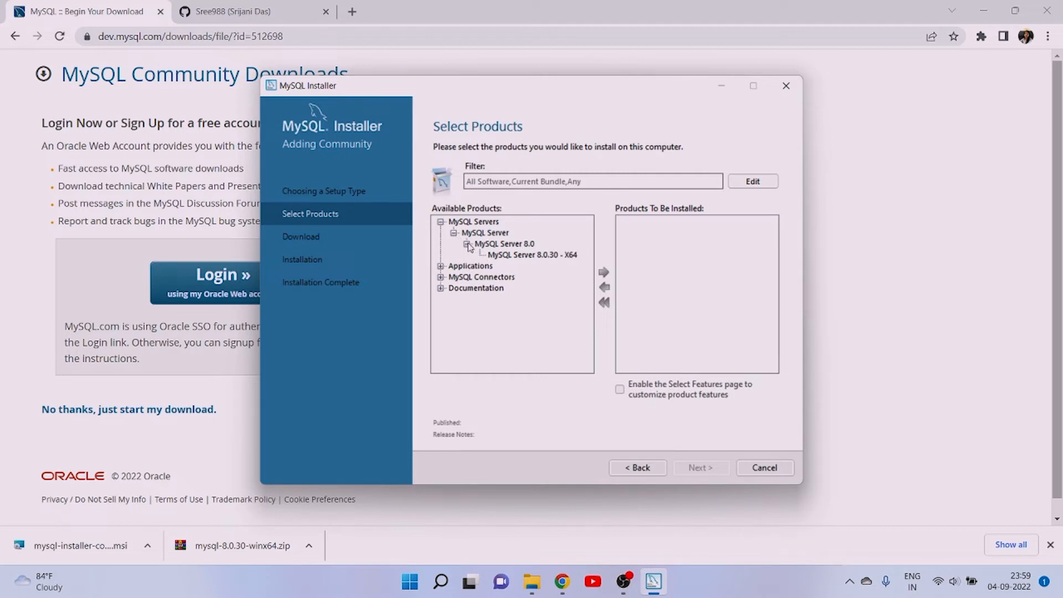
left_click(514, 255)
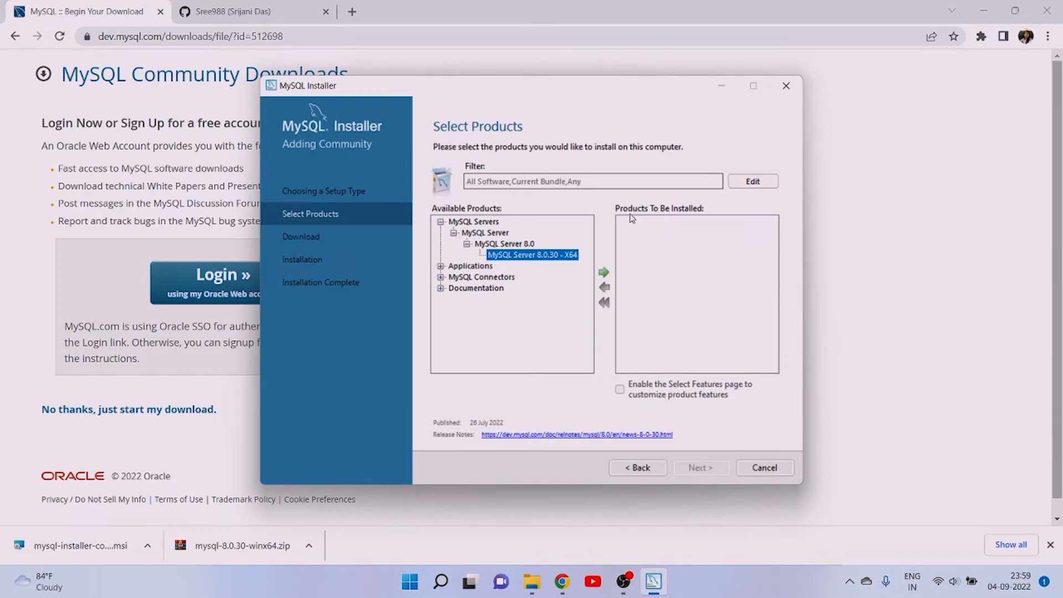
left_click(604, 273)
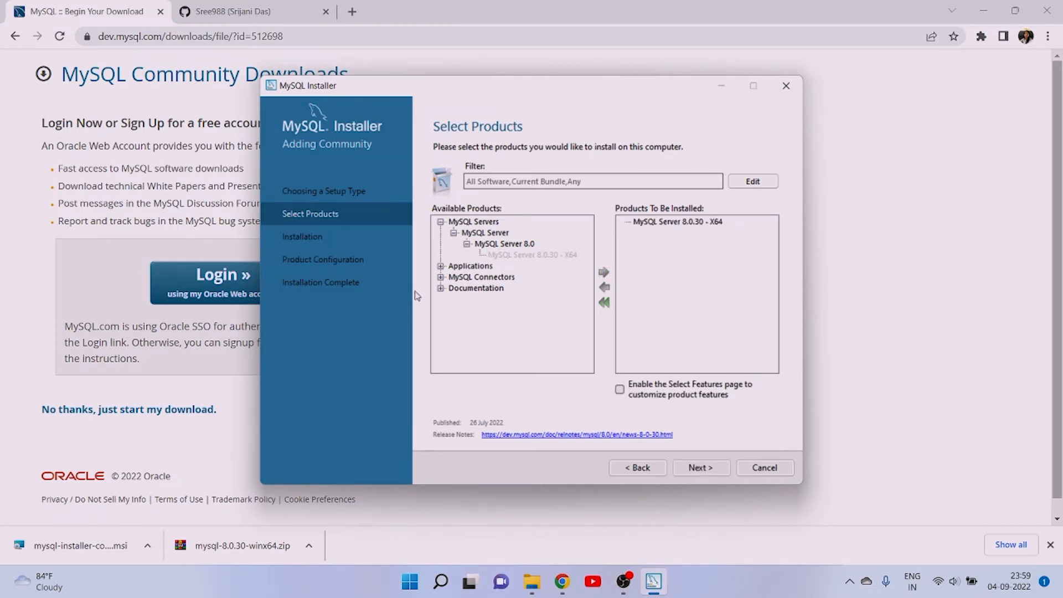
- Add MySQL Workbench 8.0.30 - X64 from the Applications group to the products to be installed
left_click(440, 278)
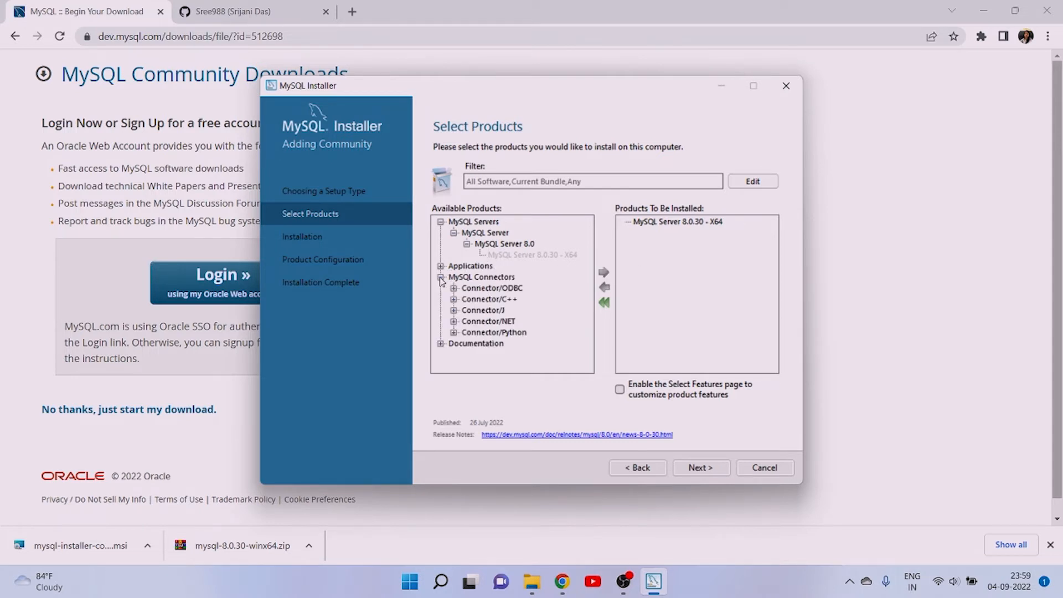
left_click(441, 278)
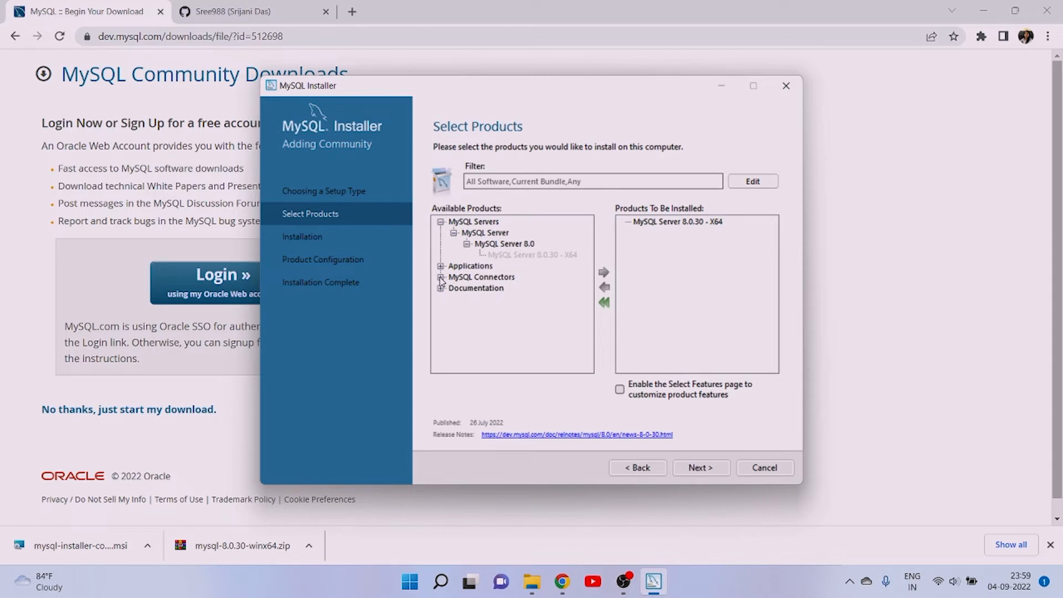
left_click(440, 266)
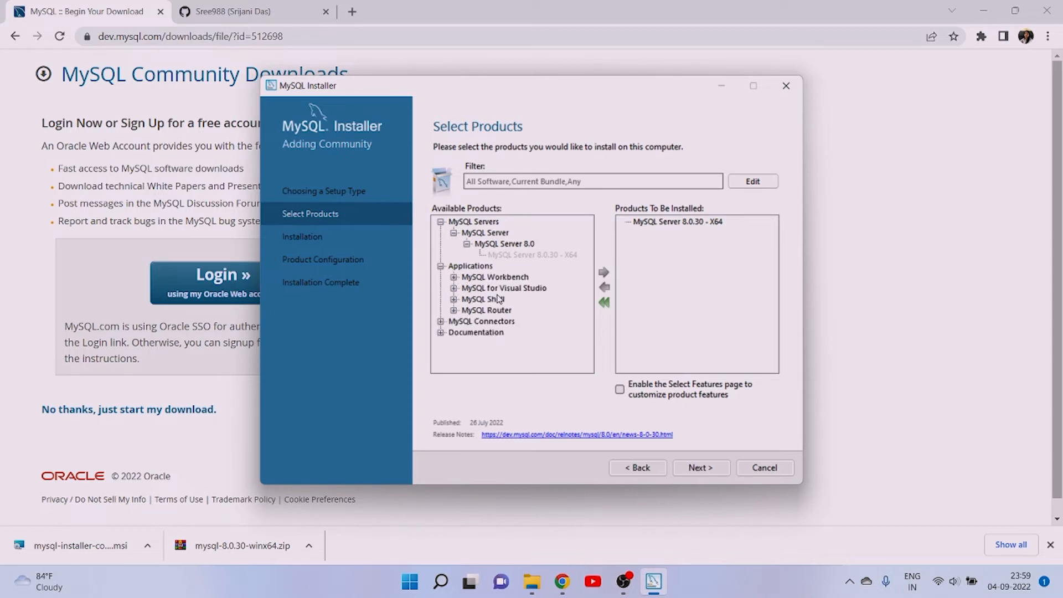
left_click(454, 277)
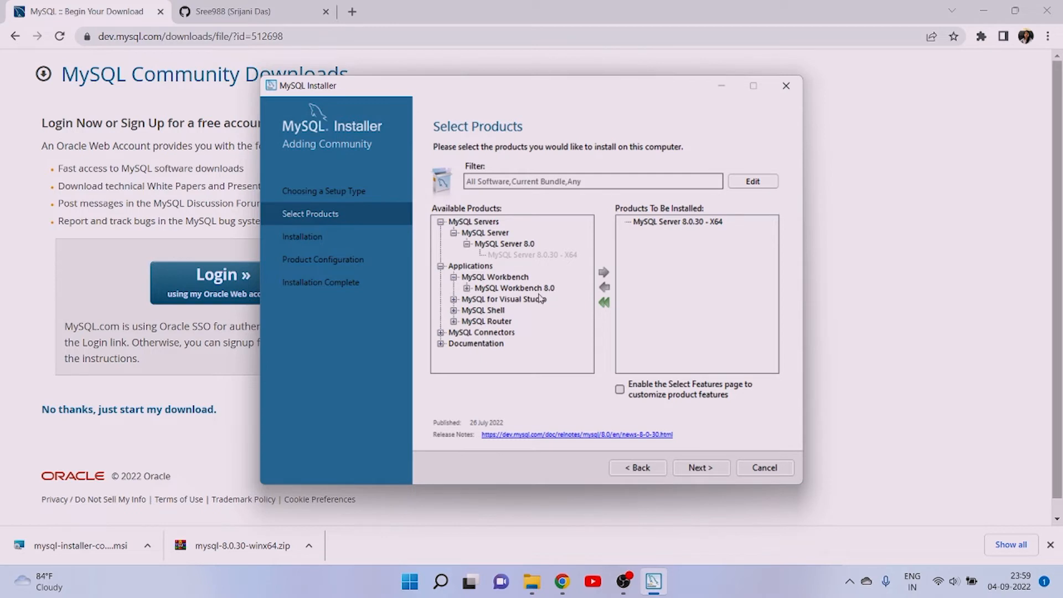
left_click(466, 288)
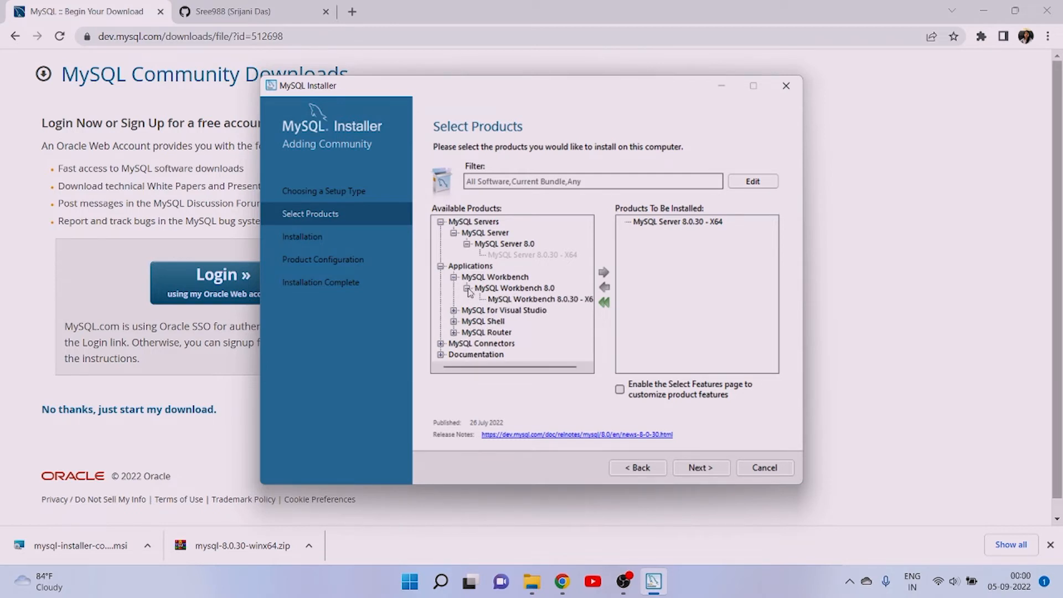
left_click(510, 301)
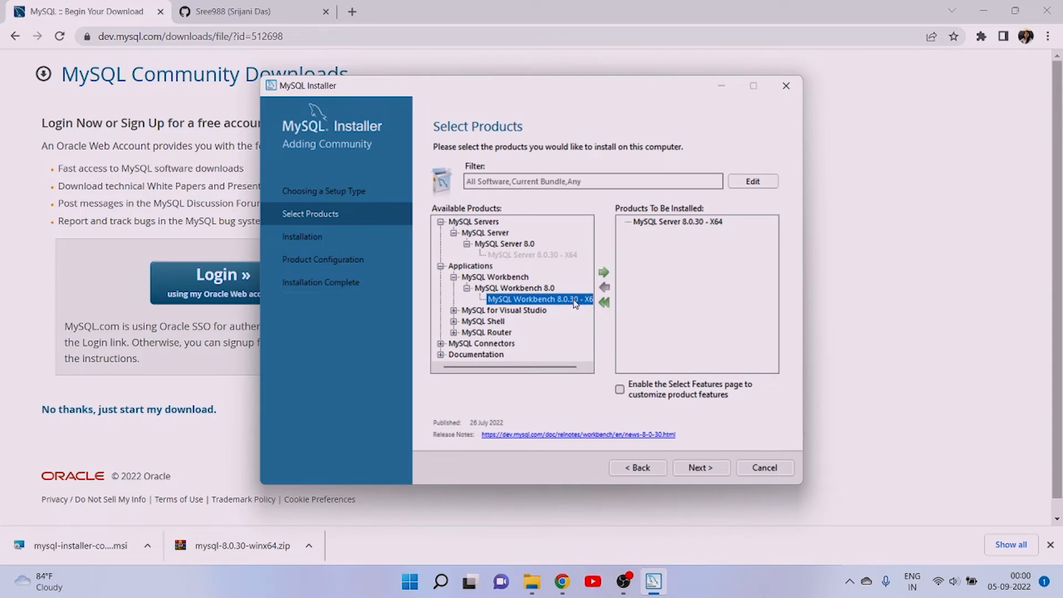
left_click(604, 274)
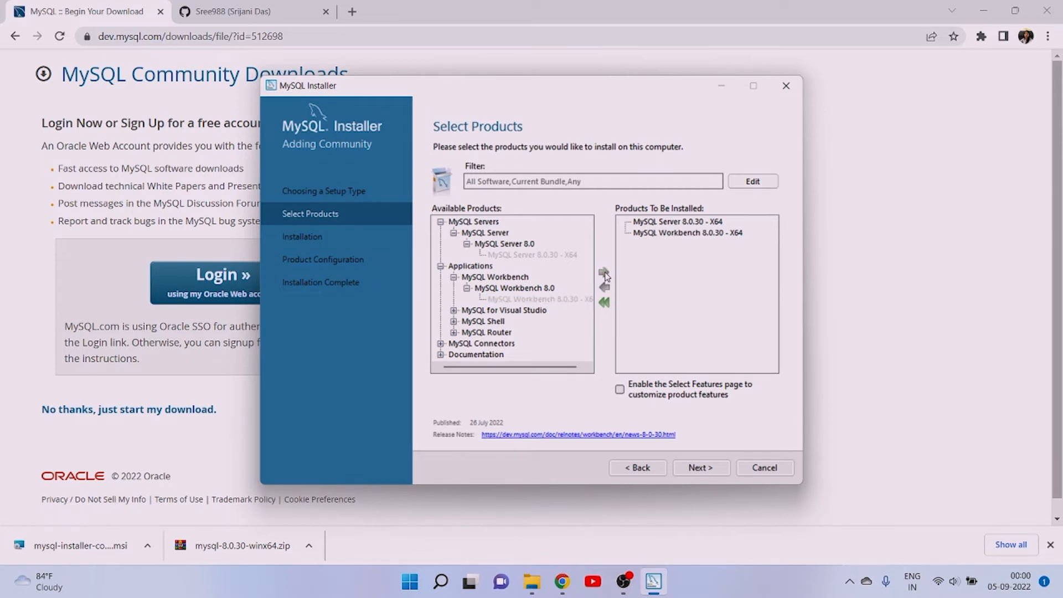
- Add MySQL Shell 8.0.30 - X64 from the Applications group to the products to be installed
left_click(454, 321)
scroll(505, 328, "down", 1)
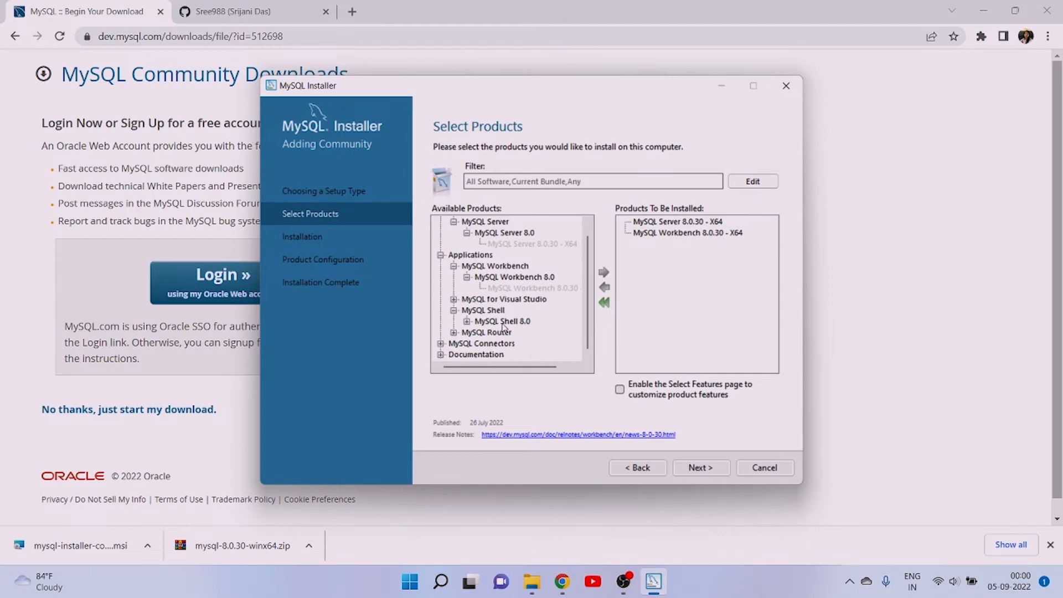
left_click(467, 321)
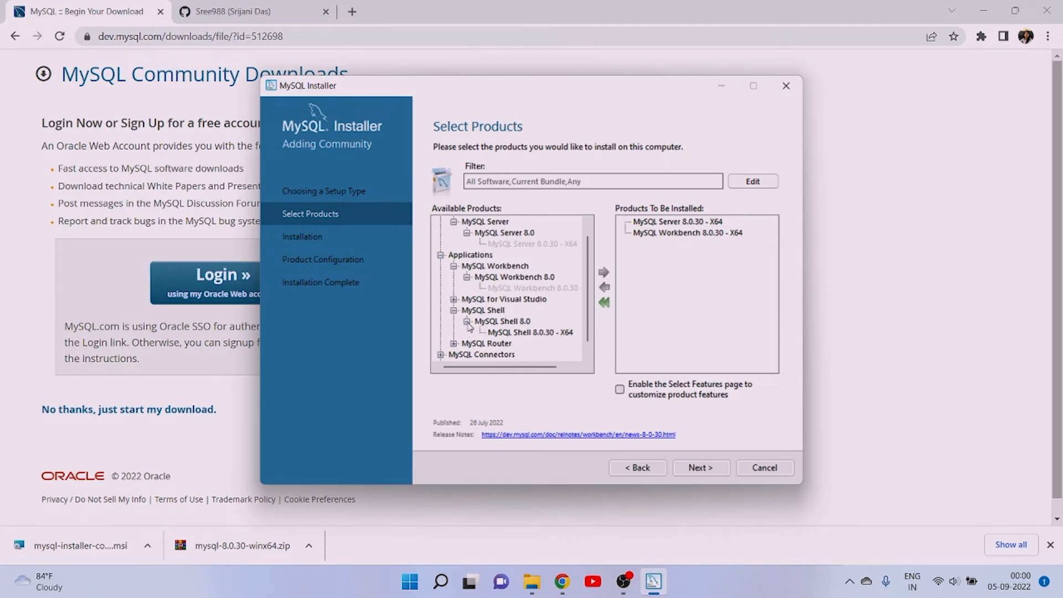
left_click(552, 334)
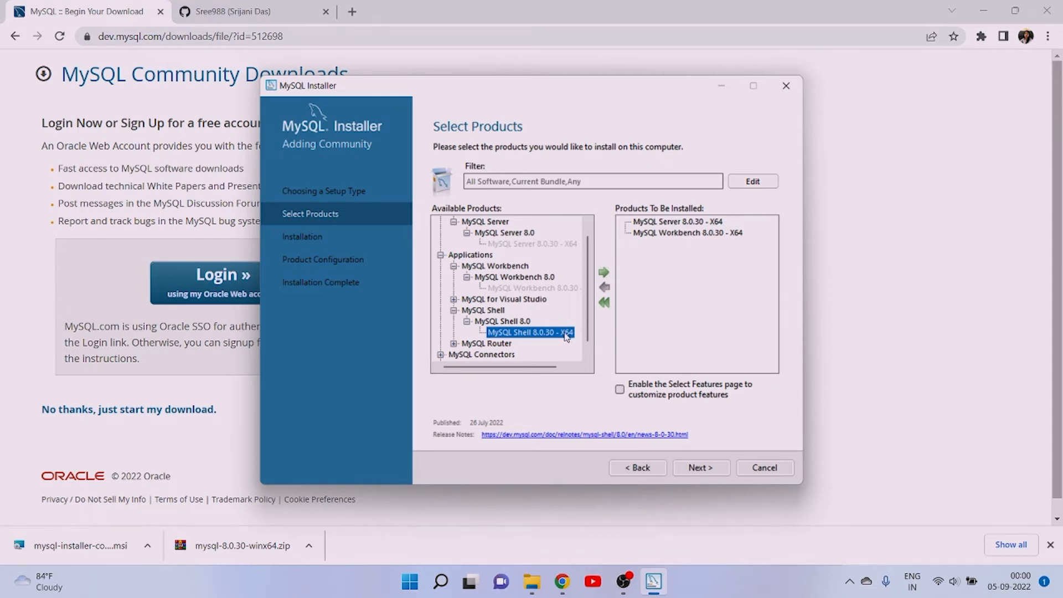
left_click(604, 274)
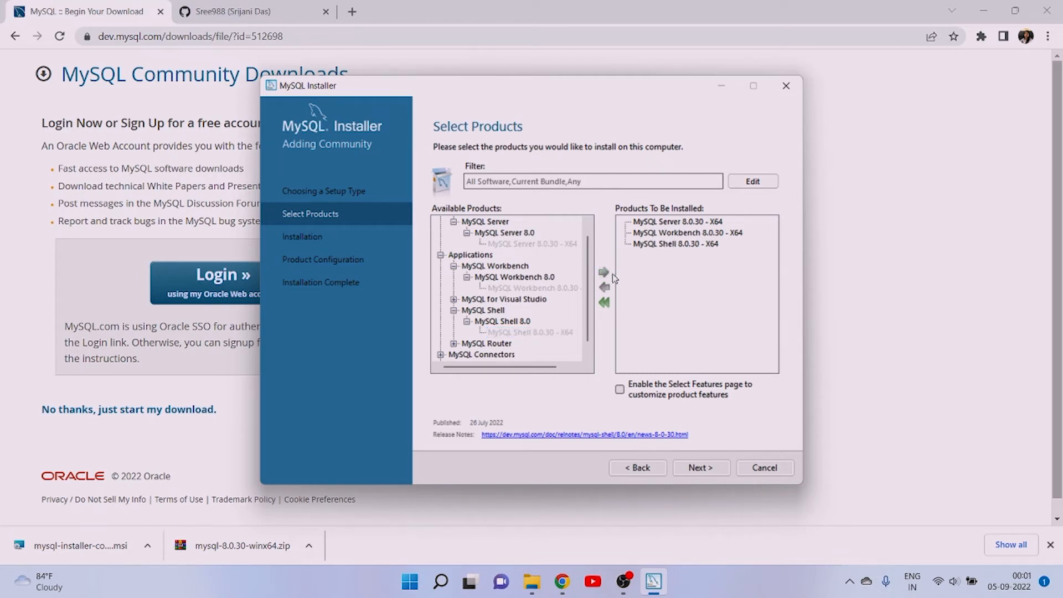
- Install MySQL Server, Workbench and Shell 8.0.30, and continue to the product configuration
left_click(703, 468)
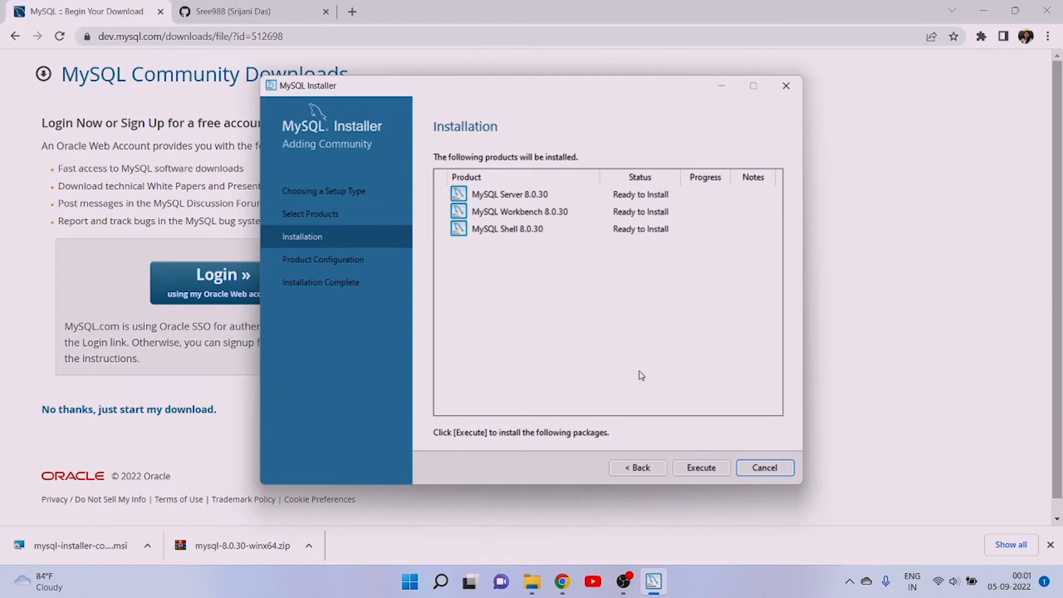
left_click(694, 470)
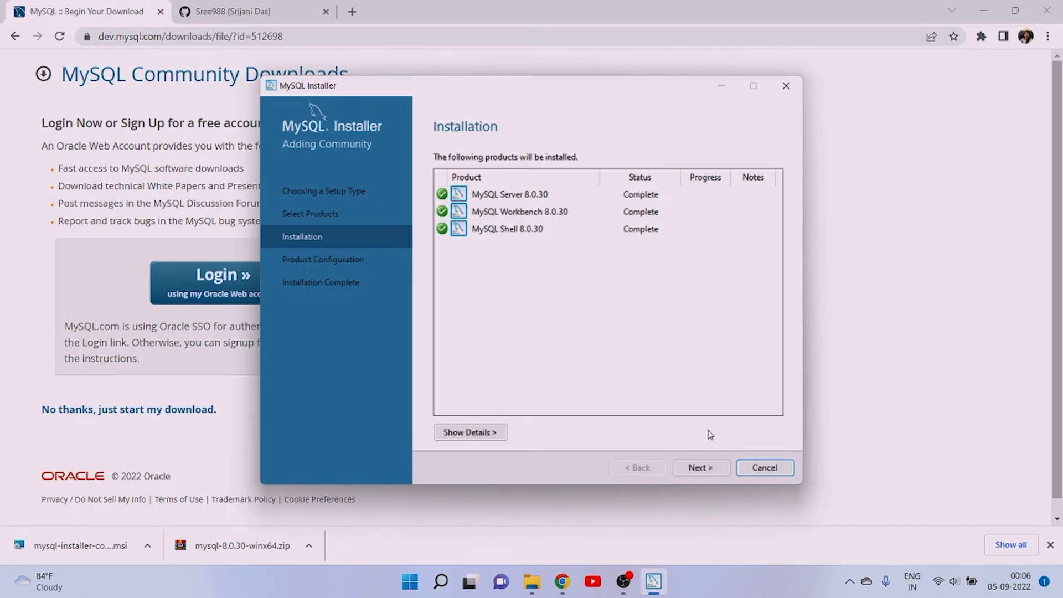
left_click(716, 470)
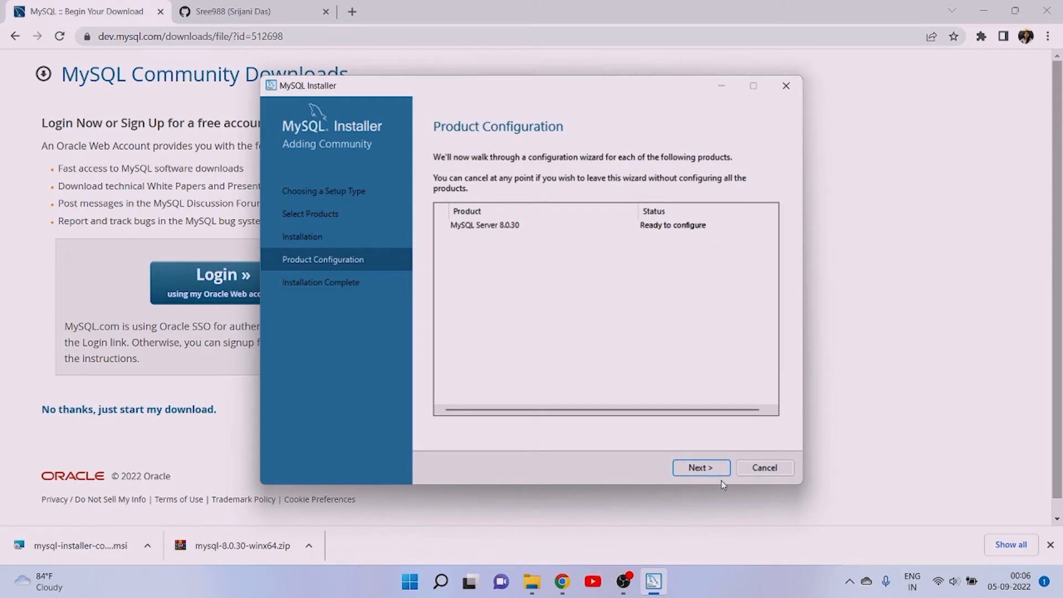
- Accept the Development Computer configuration with TCP/IP port 3306 and Strong Password Encryption for the server's authentication
left_click(705, 471)
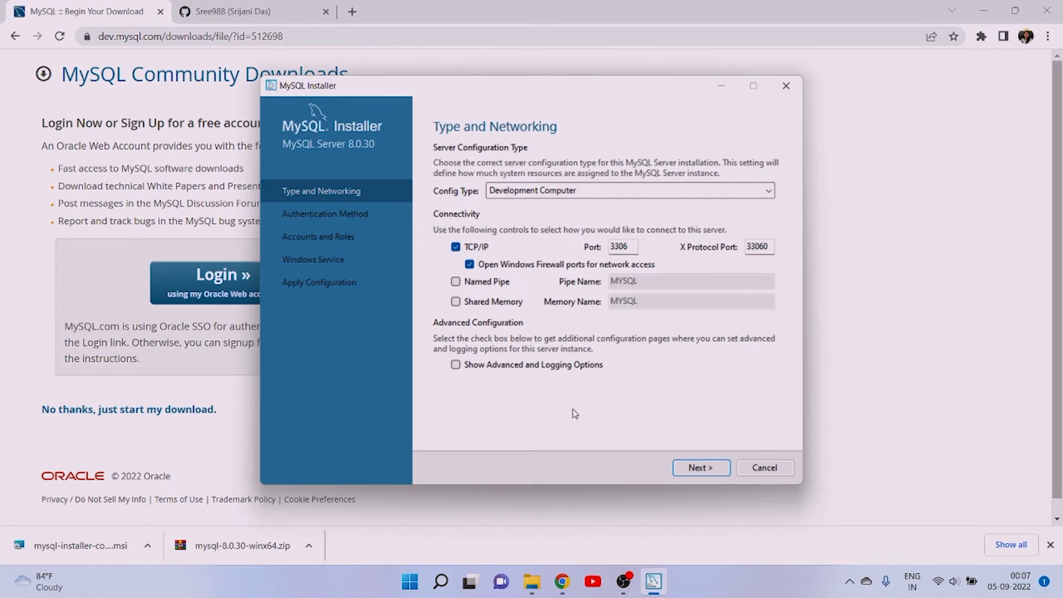
left_click(692, 471)
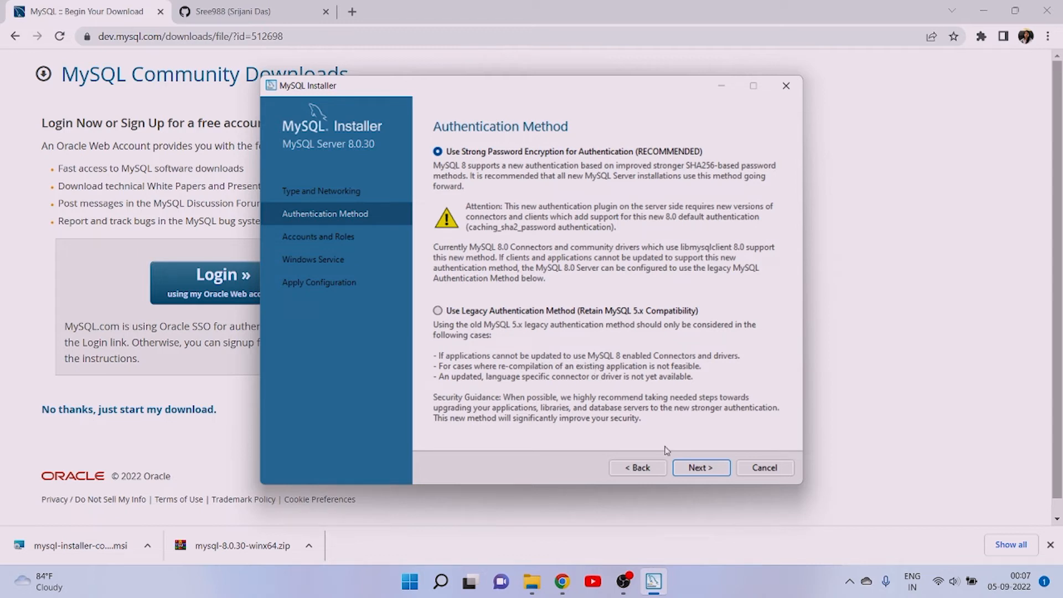
left_click(701, 468)
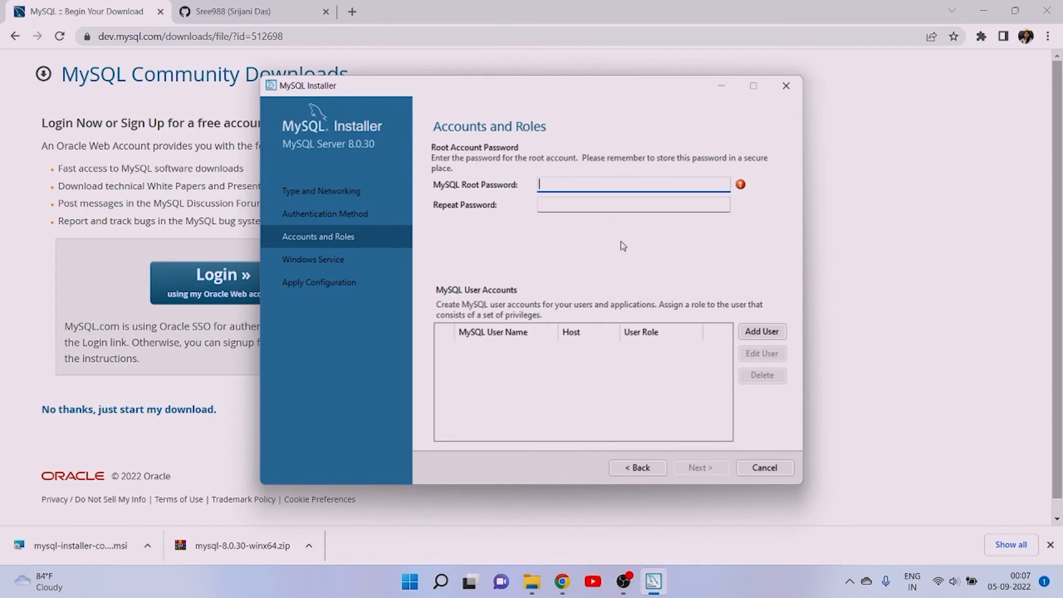
- Enter a password for the MySQL root account
key("Tab")
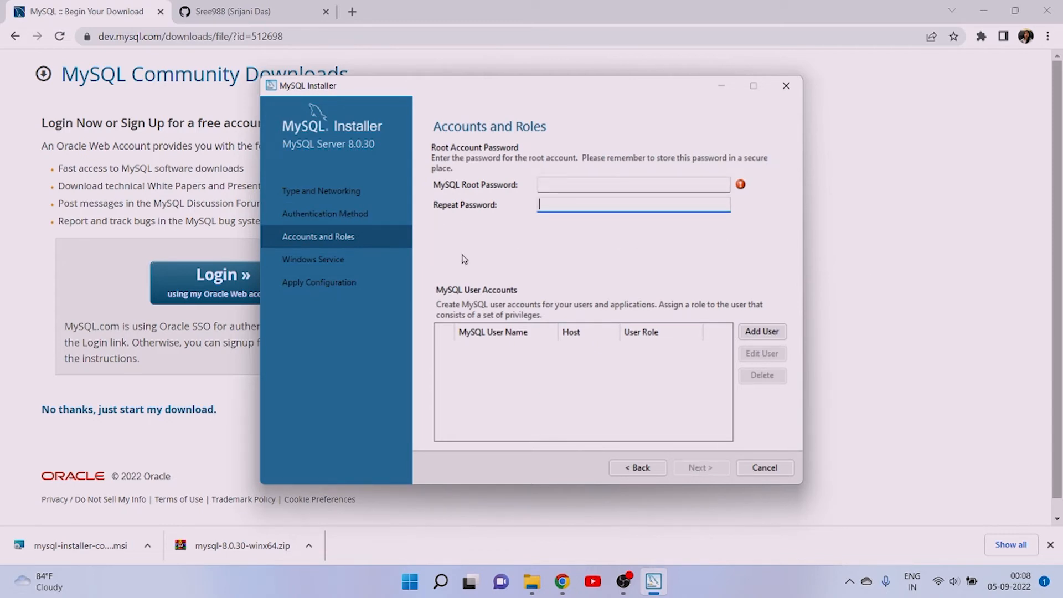
left_click(552, 182)
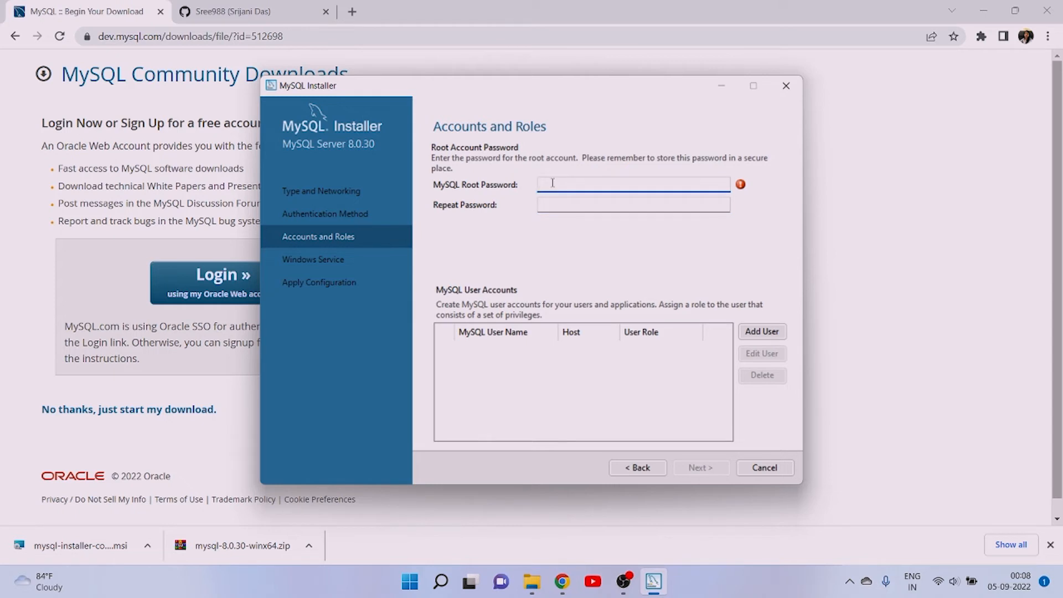
key("Caps_Lock")
type("****")
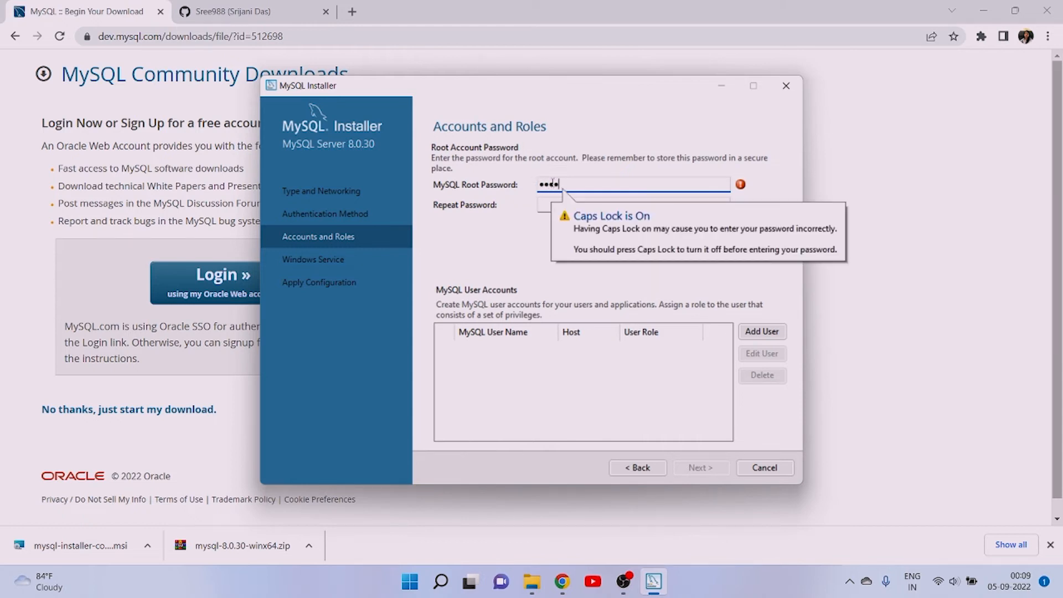
key("Caps_Lock")
type("****")
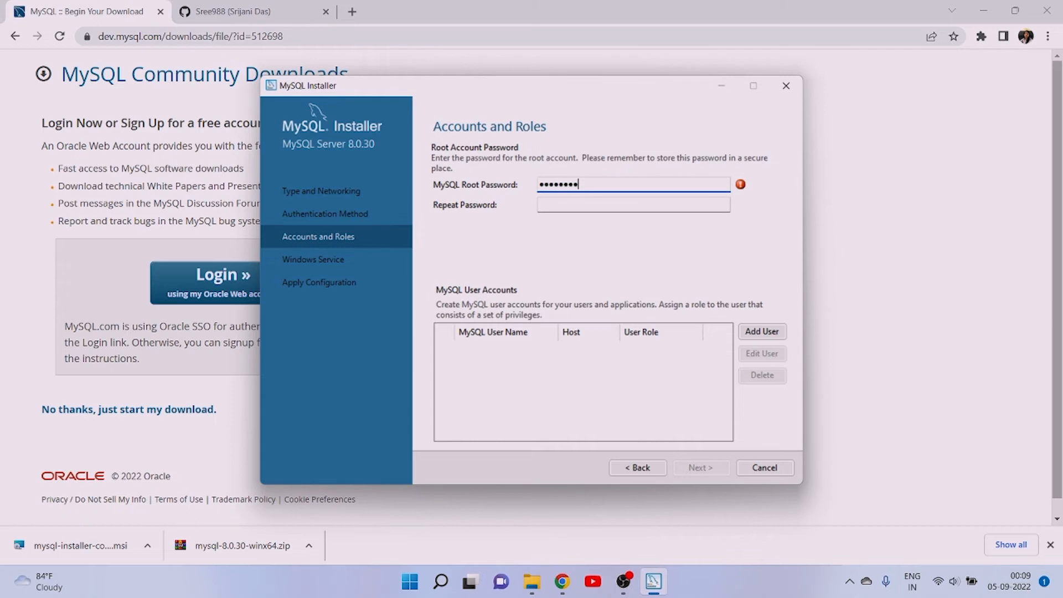
type("****")
- Repeat the root account password and continue to the Windows Service settings
left_click(594, 204)
type("*")
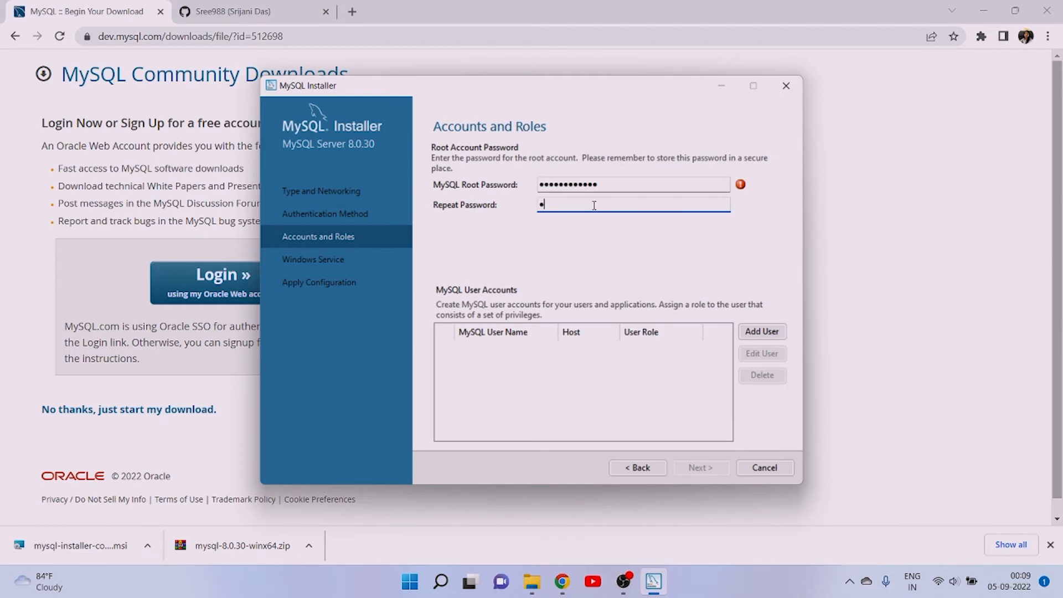
type("************")
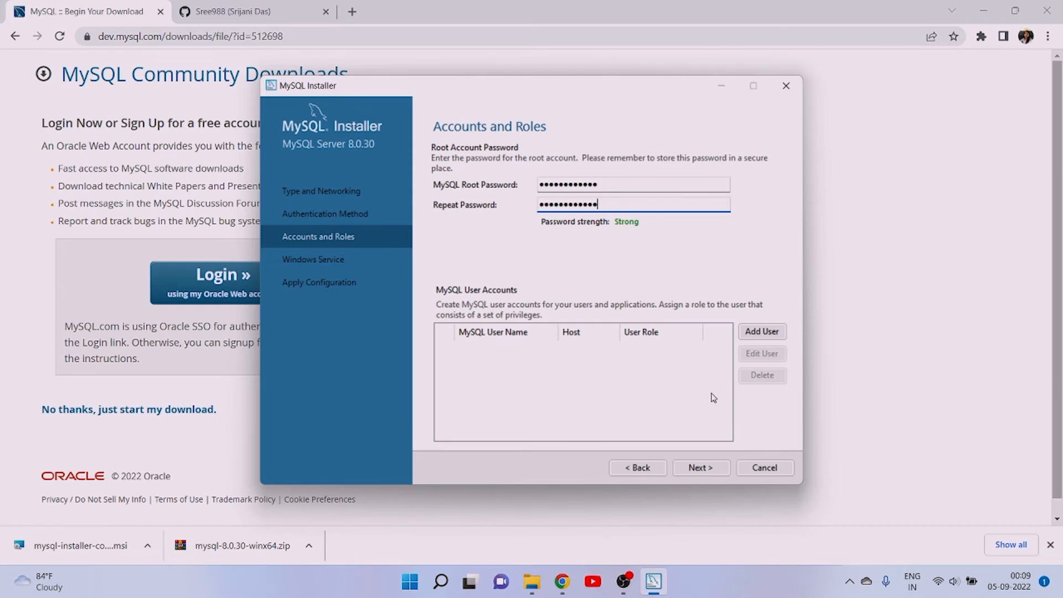
left_click(698, 470)
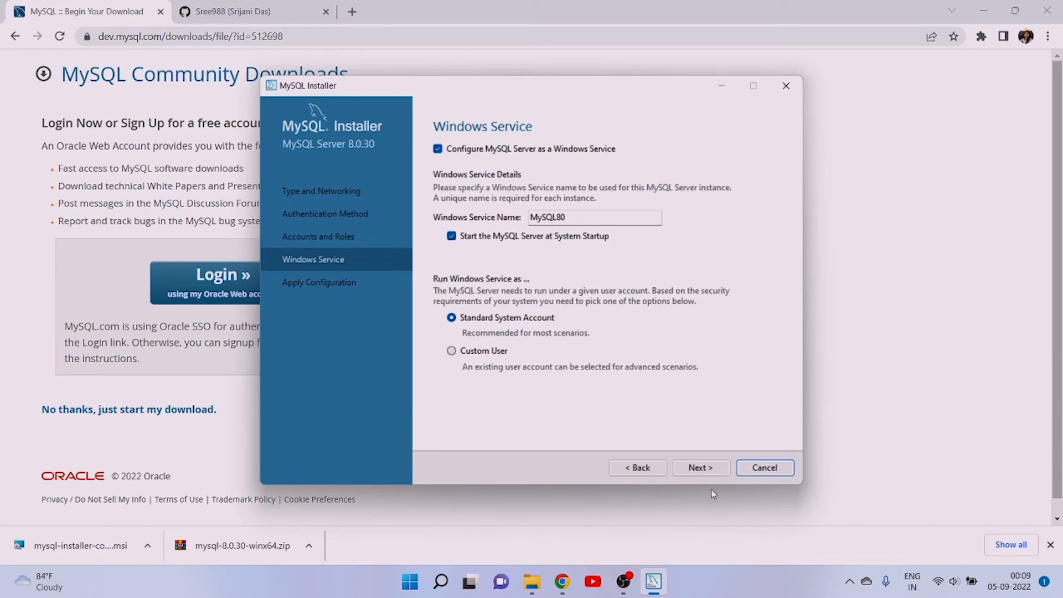
- Accept the Windows service MySQL80 with the Standard System Account and apply the MySQL Server 8.0.30 configuration
left_click(722, 471)
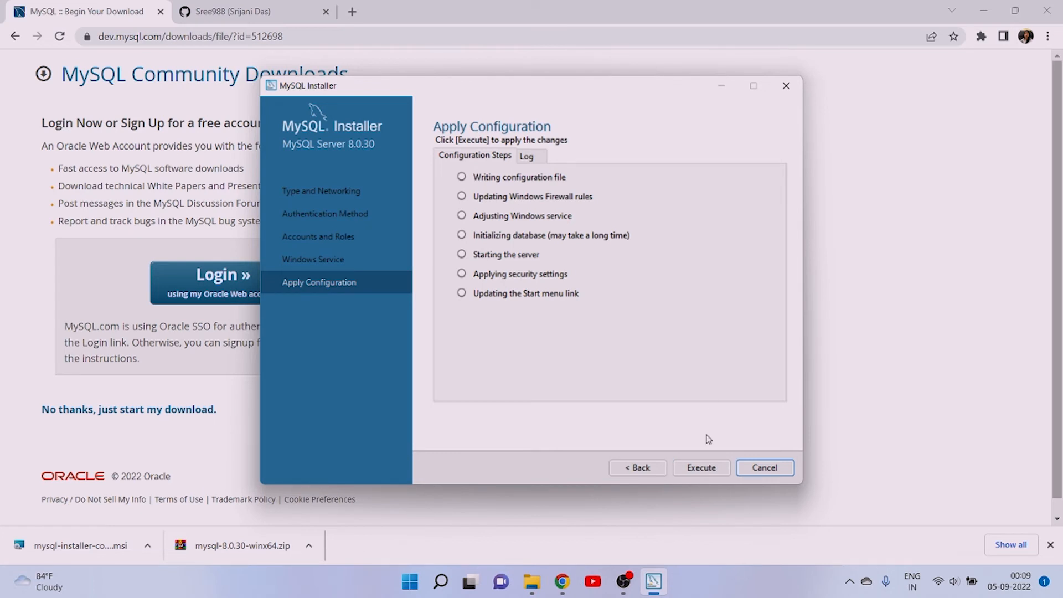
left_click(709, 468)
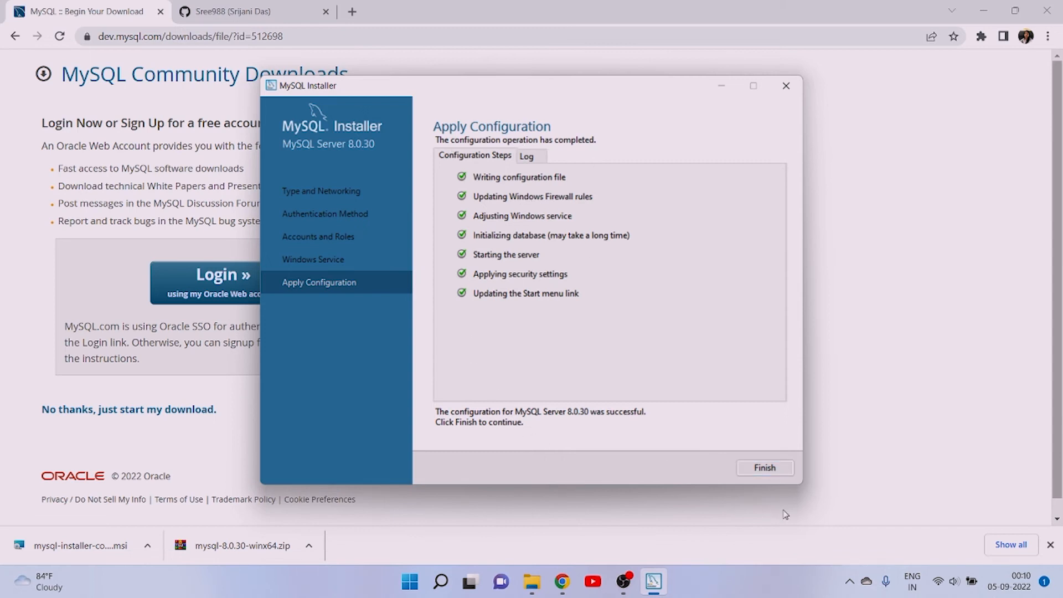
left_click(775, 469)
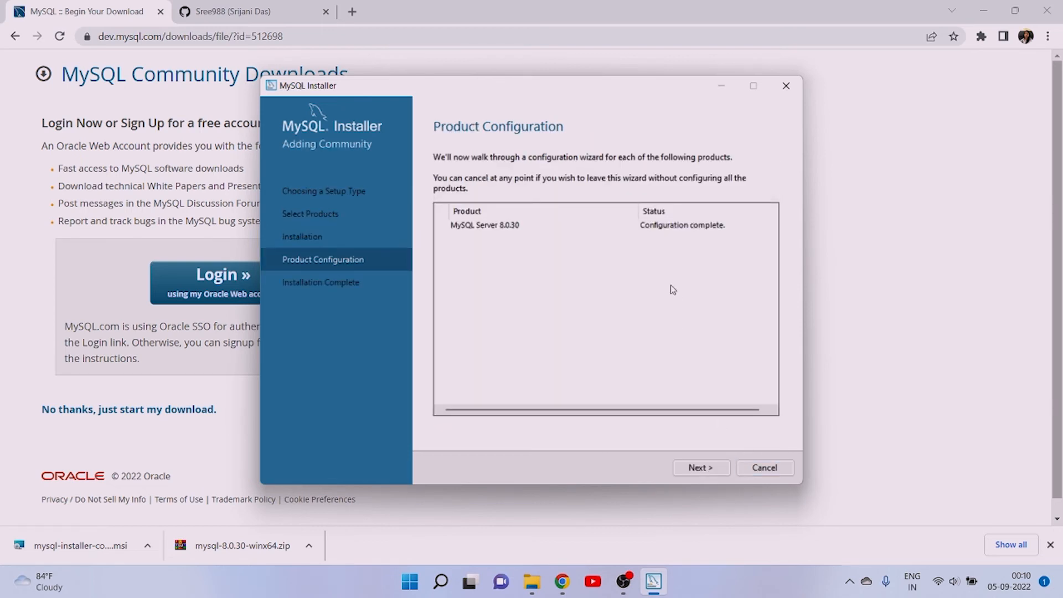
- Finish the installation with MySQL Workbench and MySQL Shell starting after setup, and close the MySQL Shell window
left_click(702, 467)
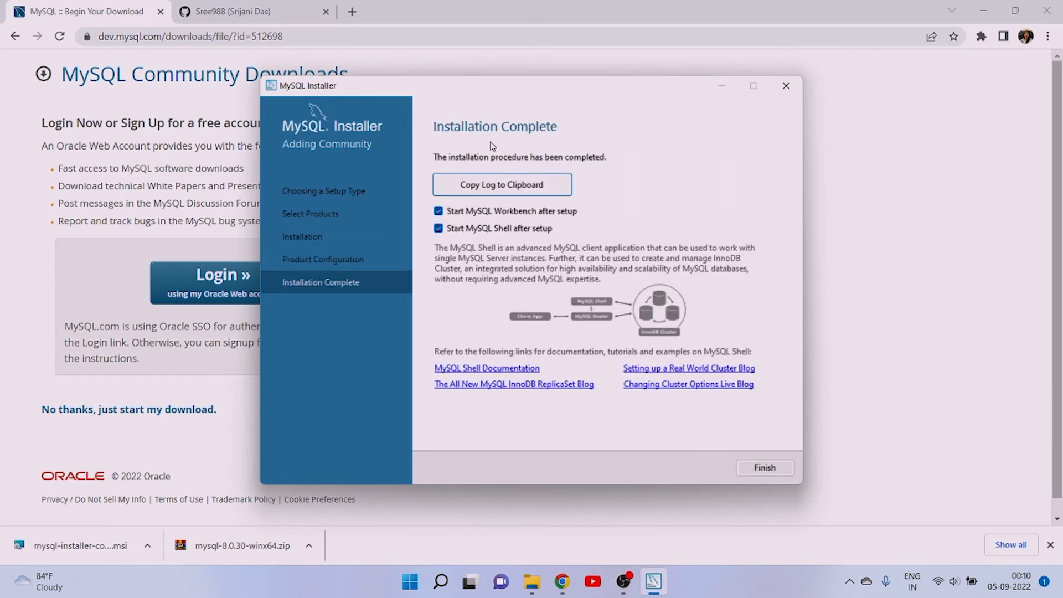
left_click(784, 467)
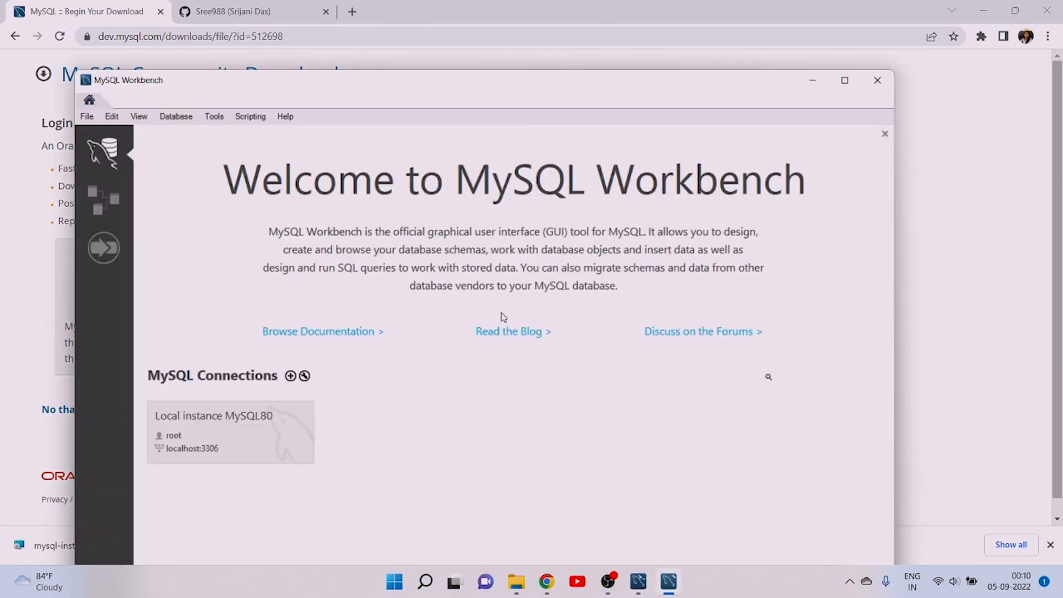
left_click(811, 83)
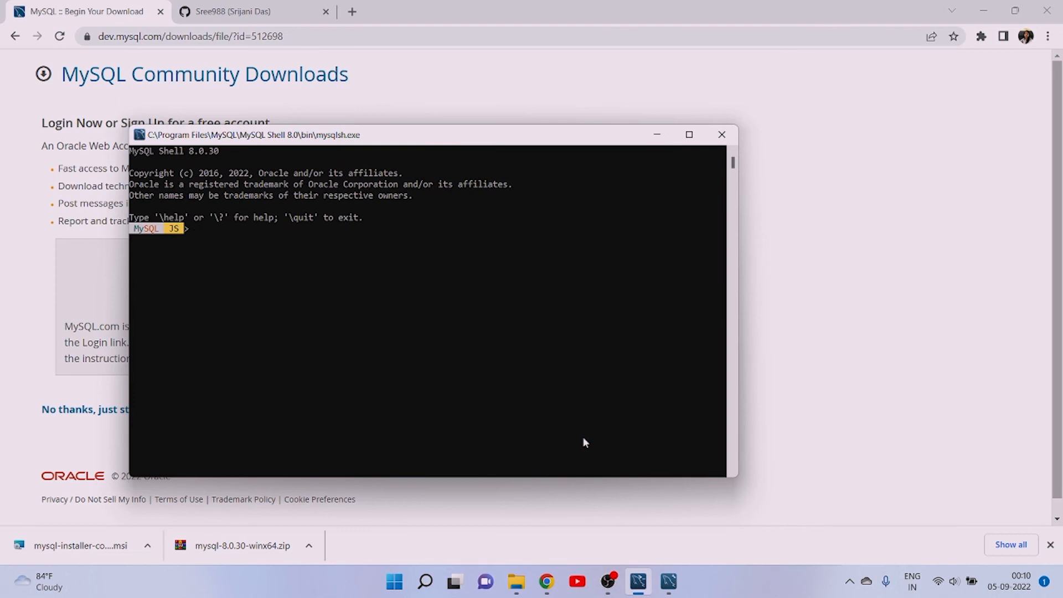
left_click(722, 135)
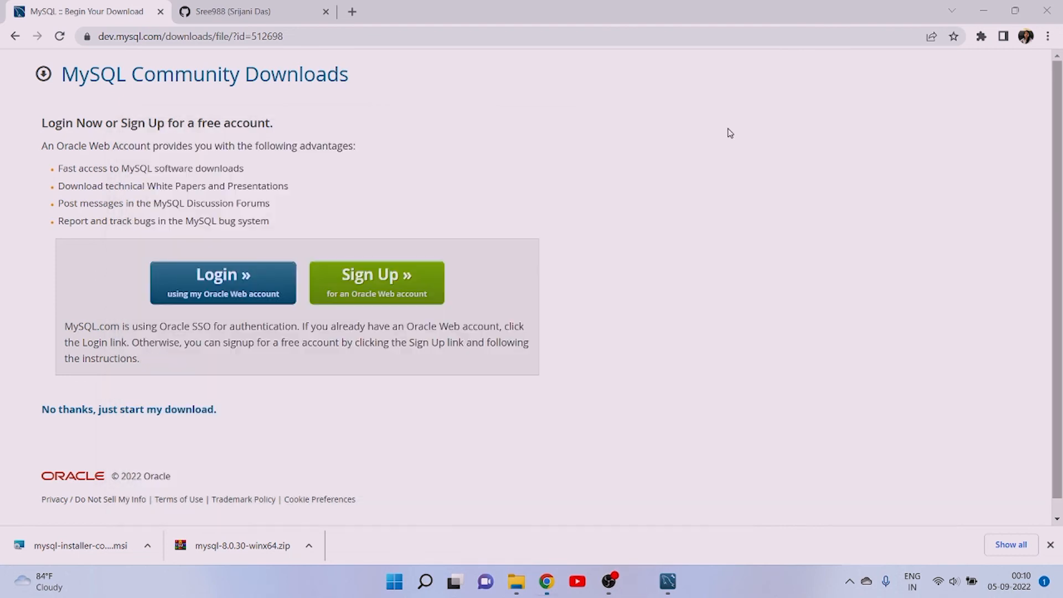
- Bring MySQL Workbench back to the front and connect to Local instance MySQL80 as root, entering the root account password
left_click(662, 582)
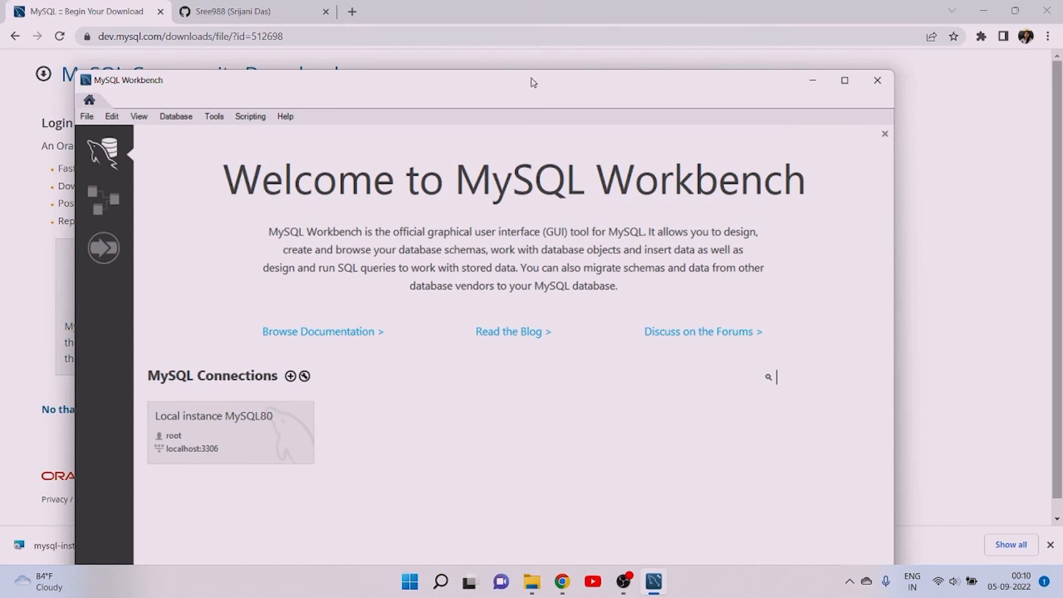
left_click_drag(531, 80, 531, 19)
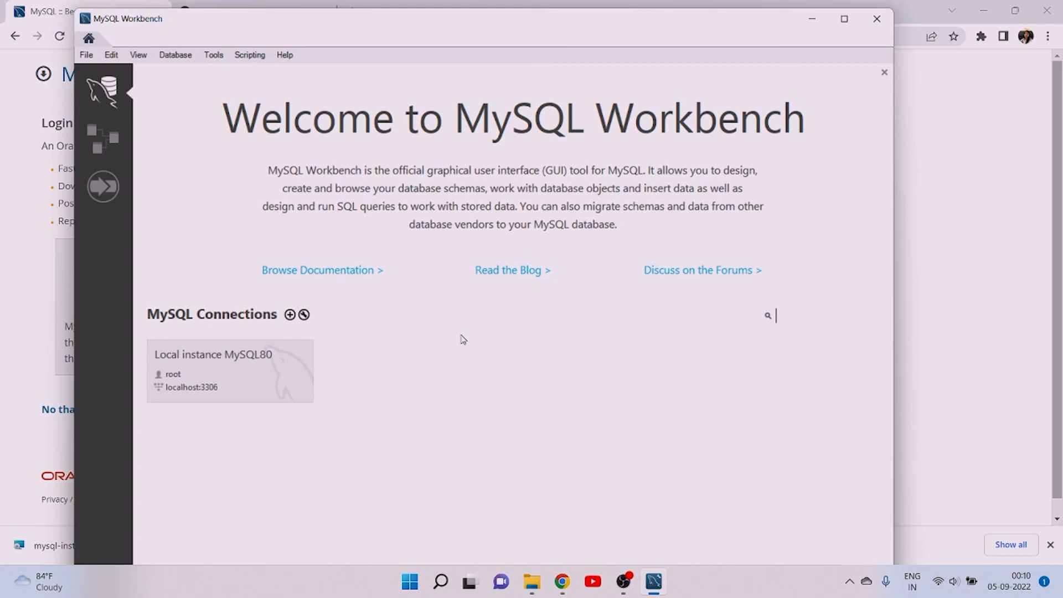
left_click(226, 375)
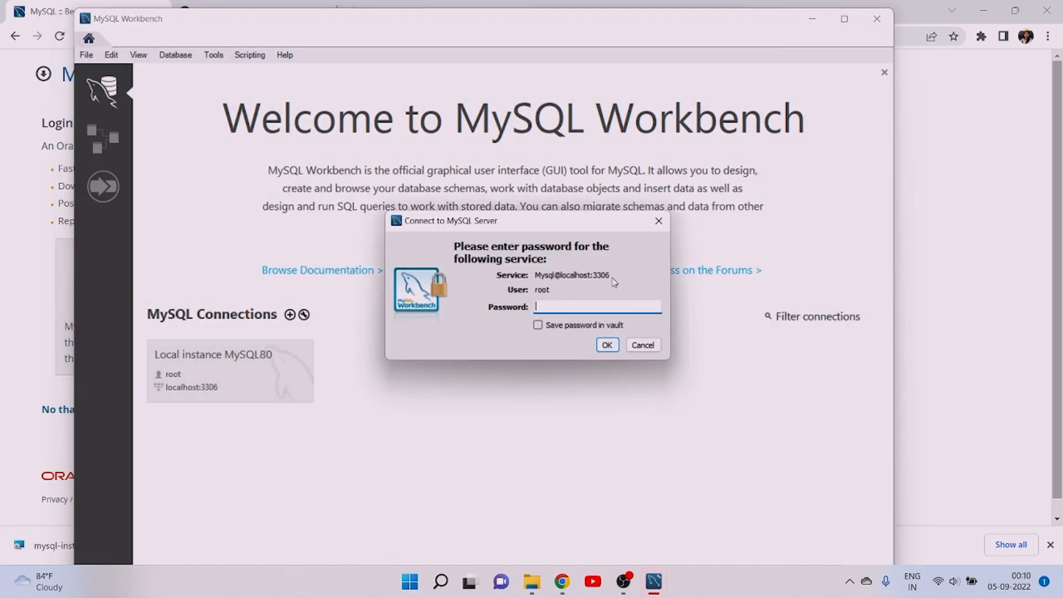
key("Caps_Lock")
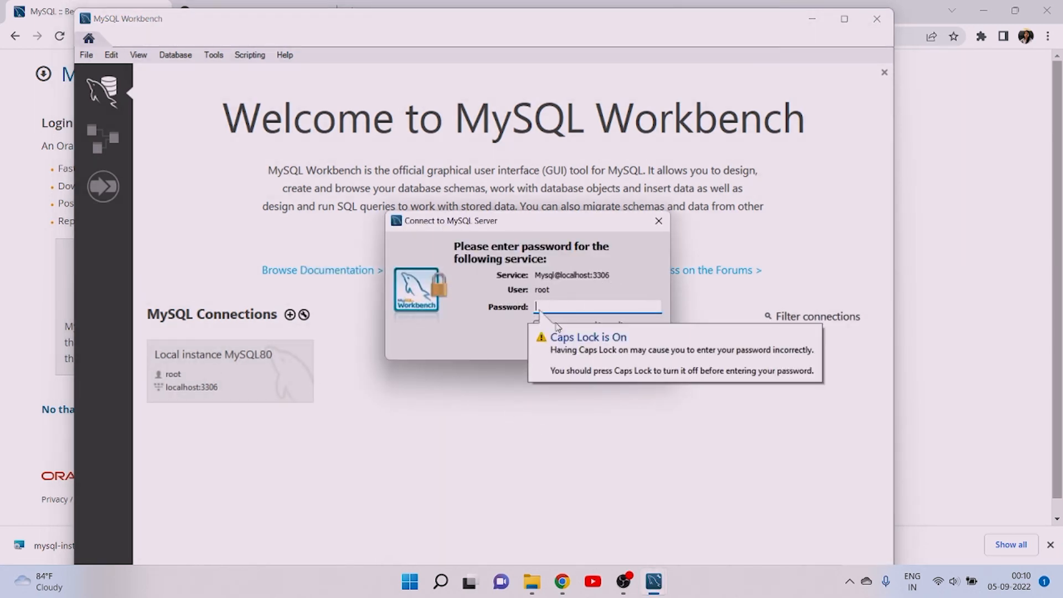
type("*")
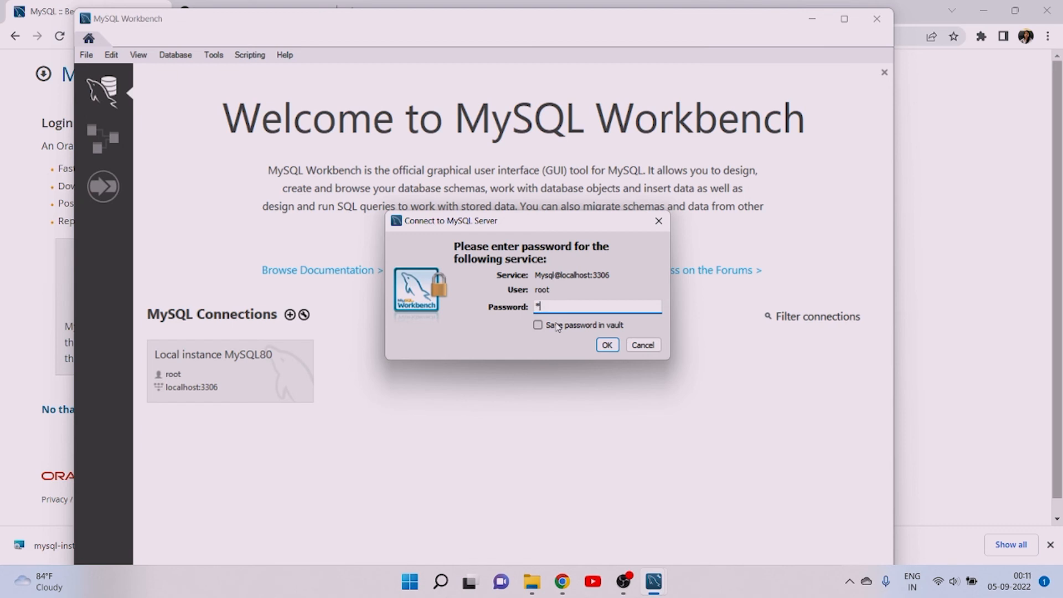
key("BackSpace")
key("Caps_Lock")
type("**********")
left_click(607, 346)
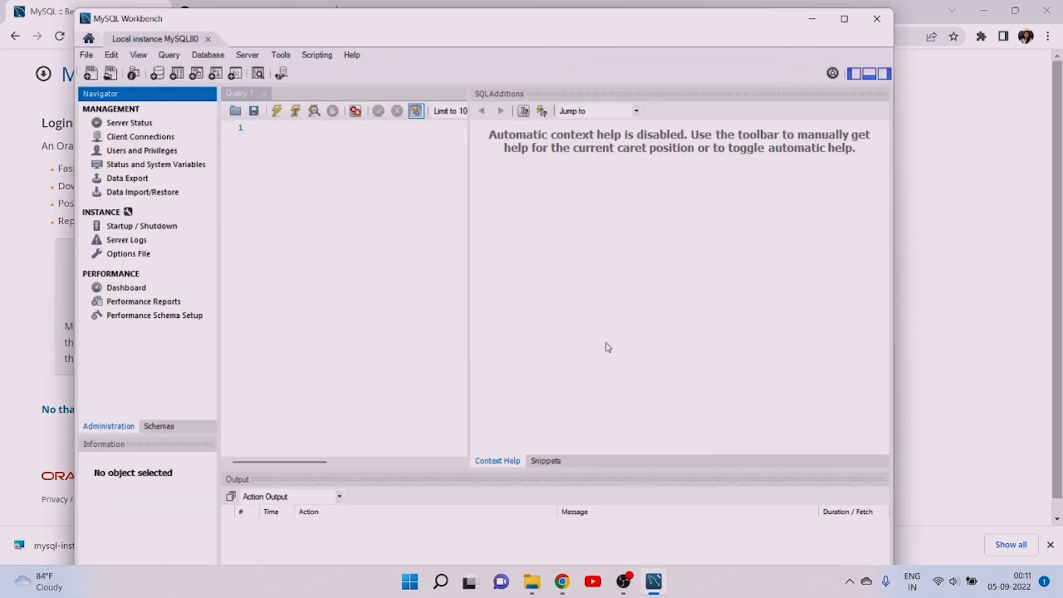
- Maximize MySQL Workbench, place the cursor in the empty Query 1 editor, and close the application
left_click(844, 19)
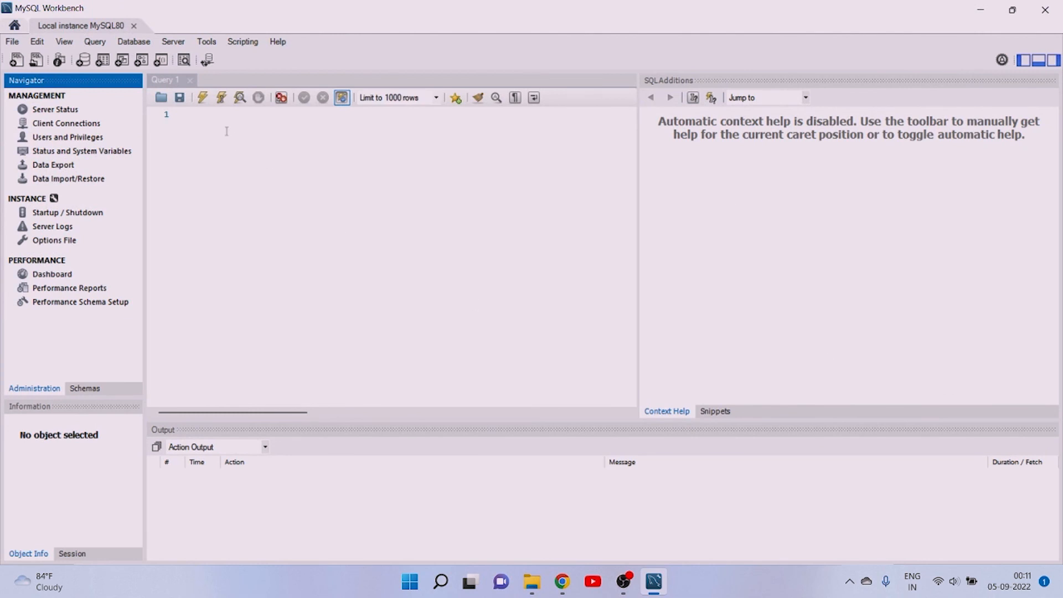
left_click(222, 115)
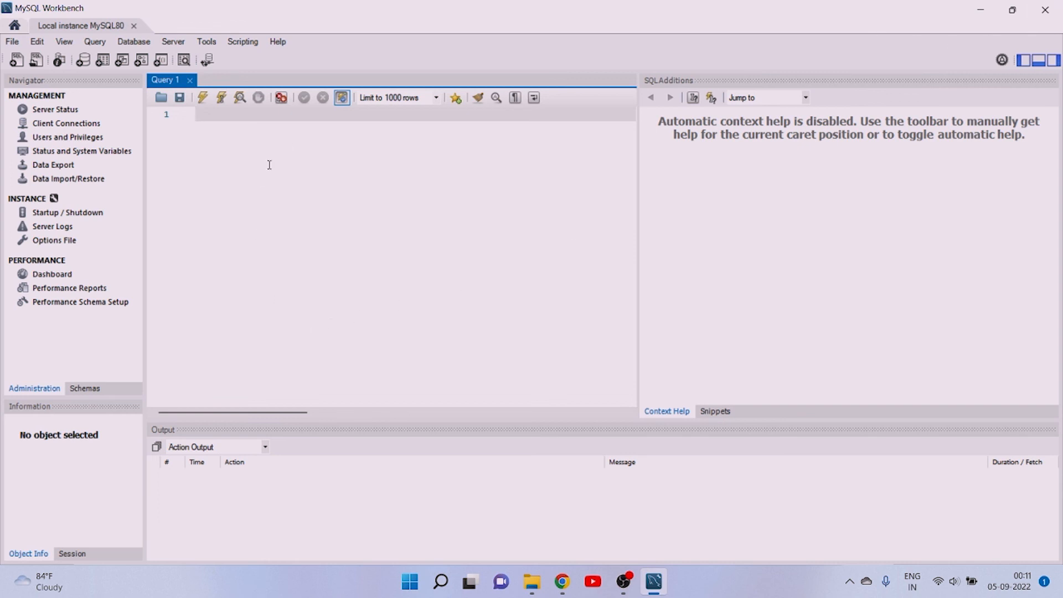
left_click(1042, 11)
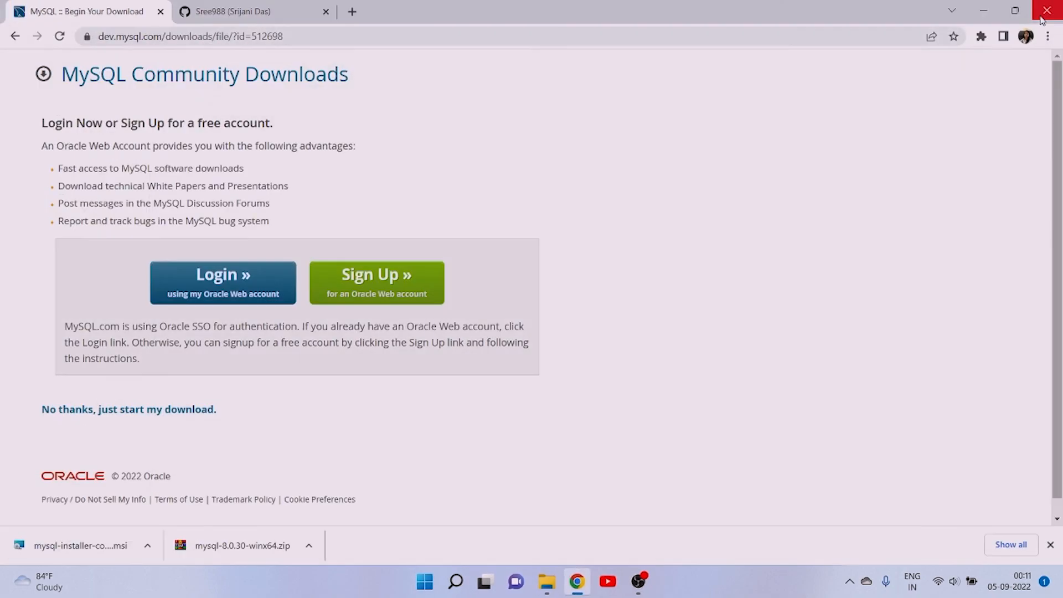